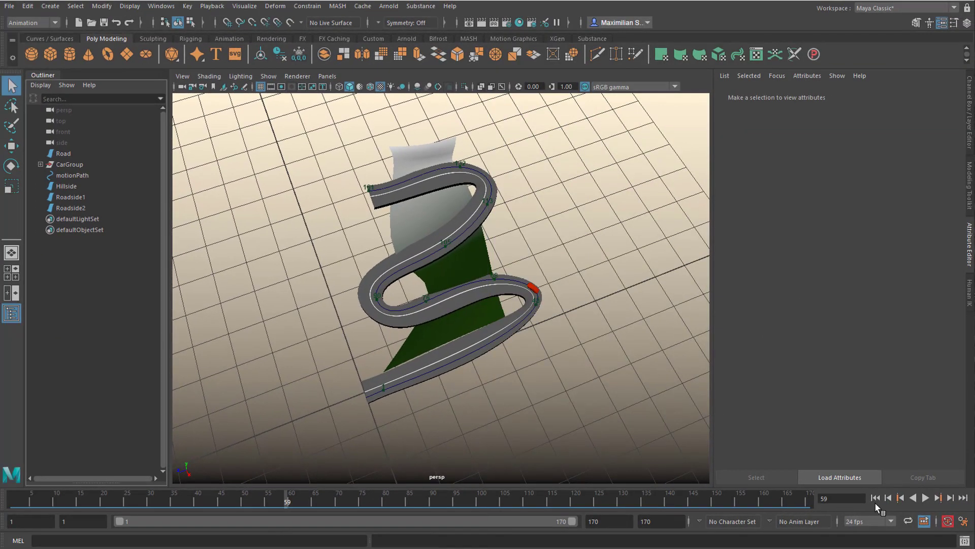
Step: Play the car's motion path animation from the first frame to review its drive along the winding road
click(876, 498)
click(463, 263)
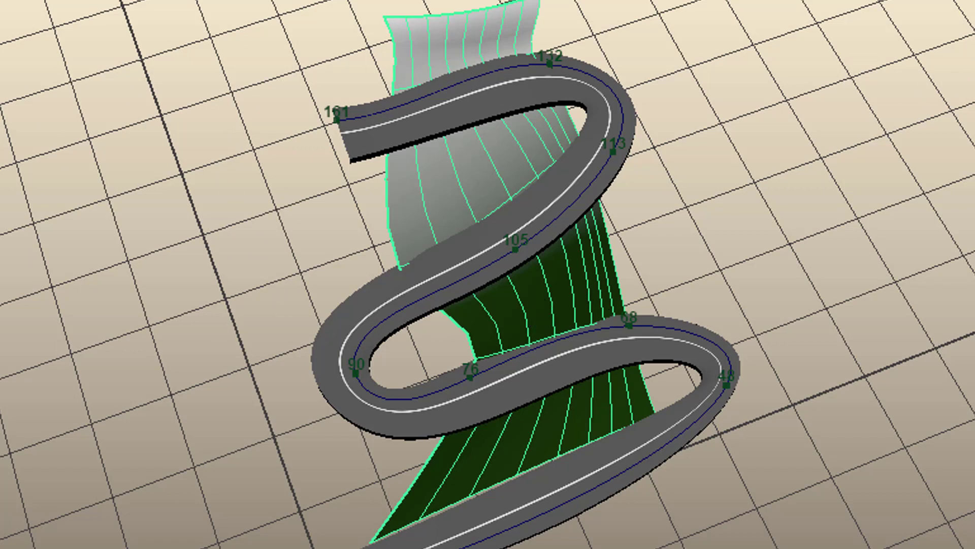
click(66, 440)
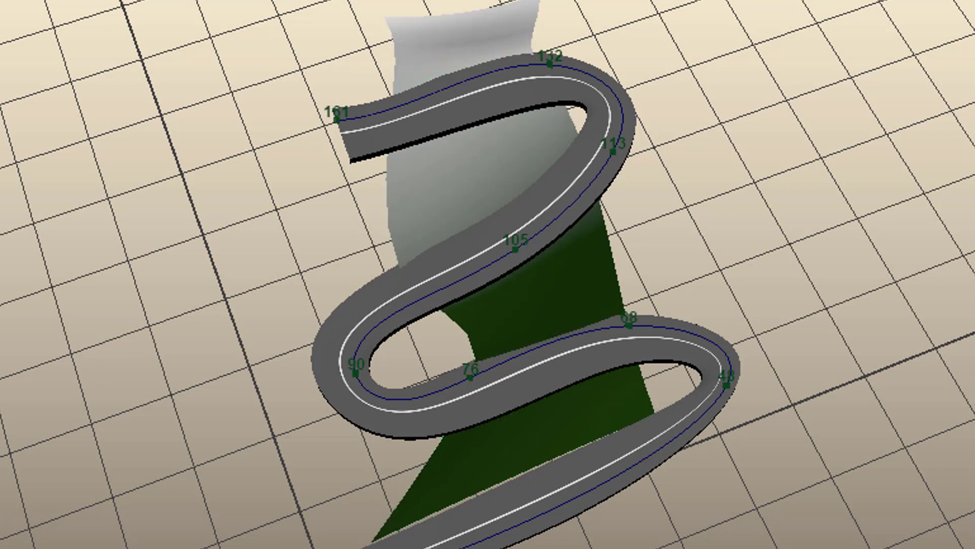
click(925, 498)
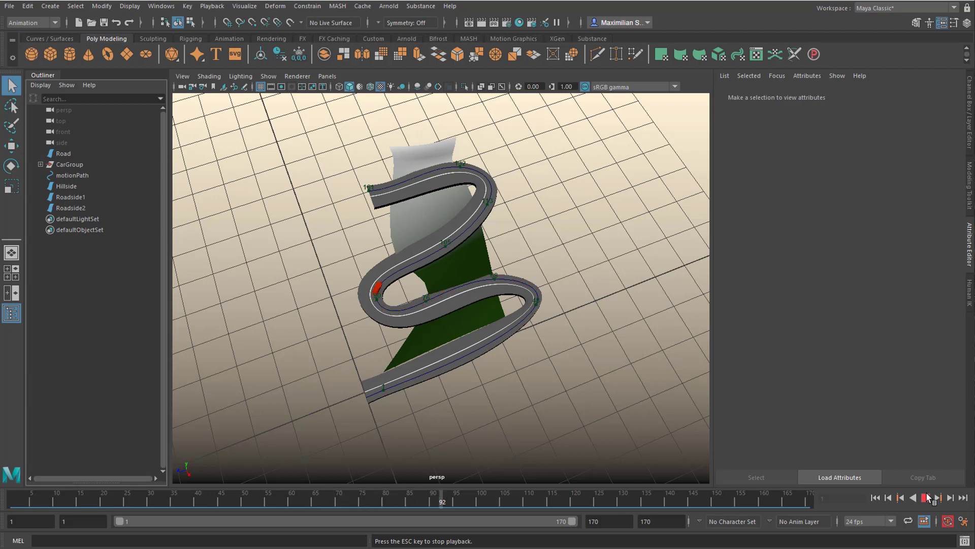
click(926, 495)
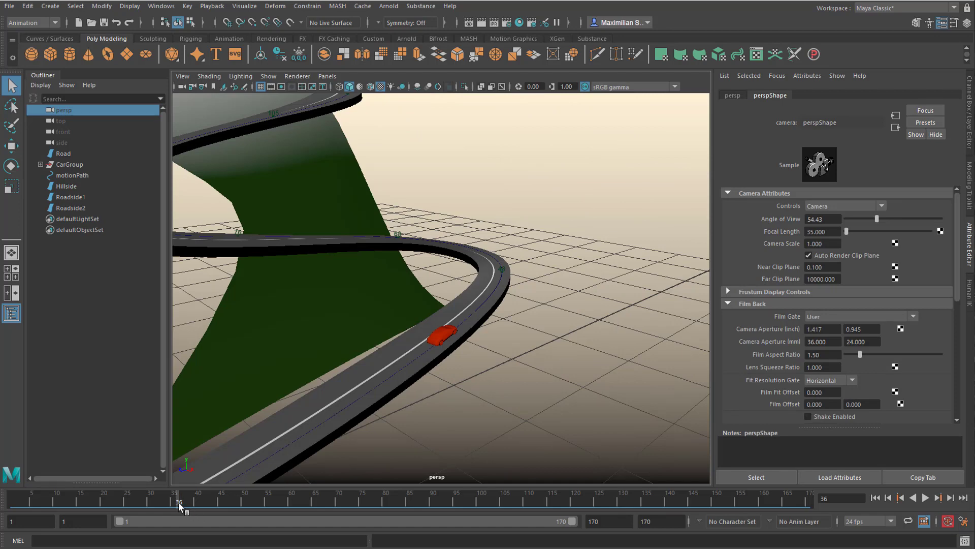
Step: Frame the car at the start of the road in the persp view and keyframe that camera at frame 1
drag(178, 502, 12, 501)
alt+drag(452, 362, 635, 222)
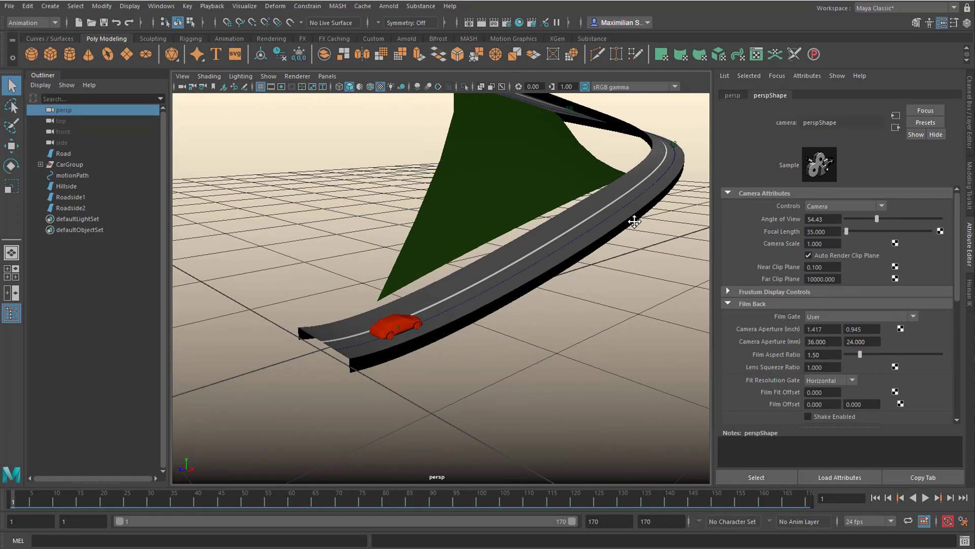
mouse_move(558, 351)
alt+mouse_down()
mouse_move(555, 342)
mouse_move(564, 346)
alt+mouse_up()
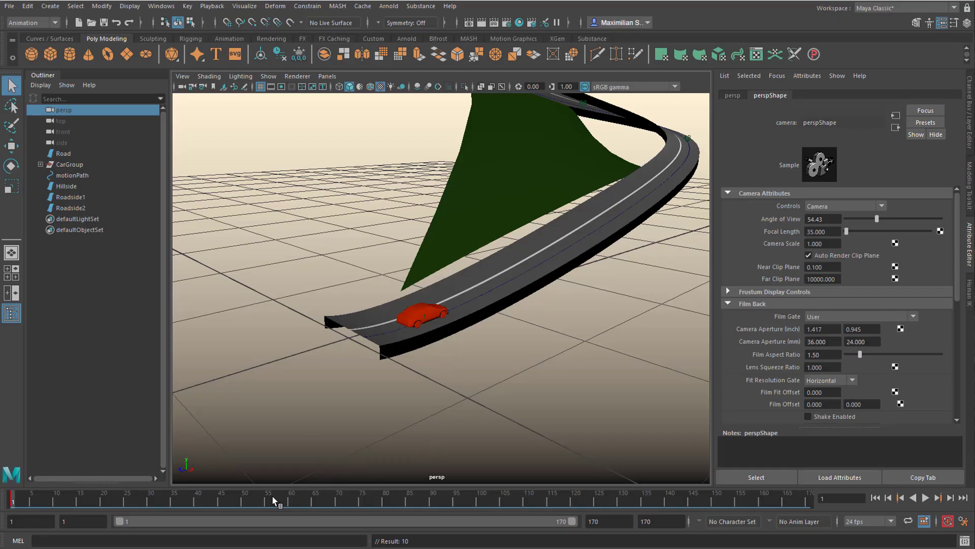
Step: Advance to frame 78, reframe the persp camera close to the car, and keyframe the camera there
key(alt+v)
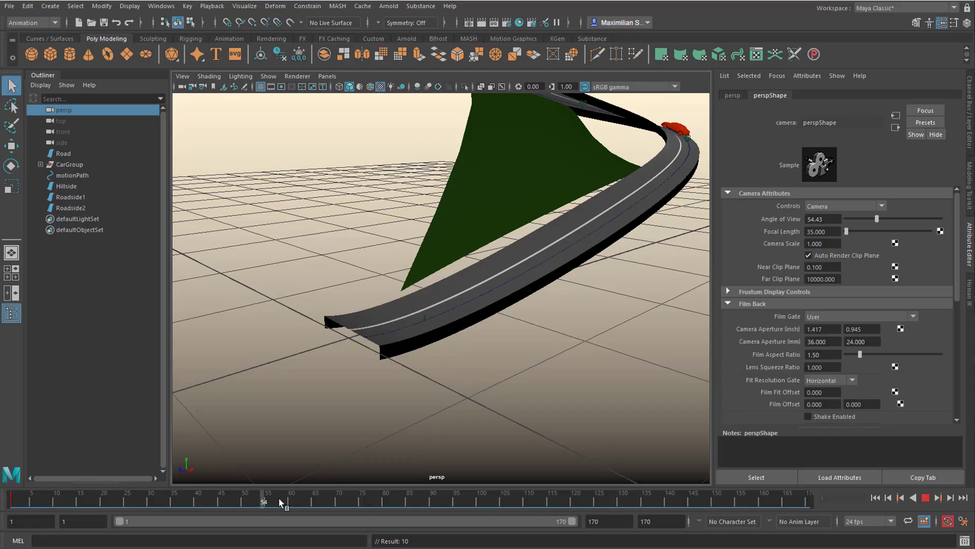
drag(351, 496, 376, 498)
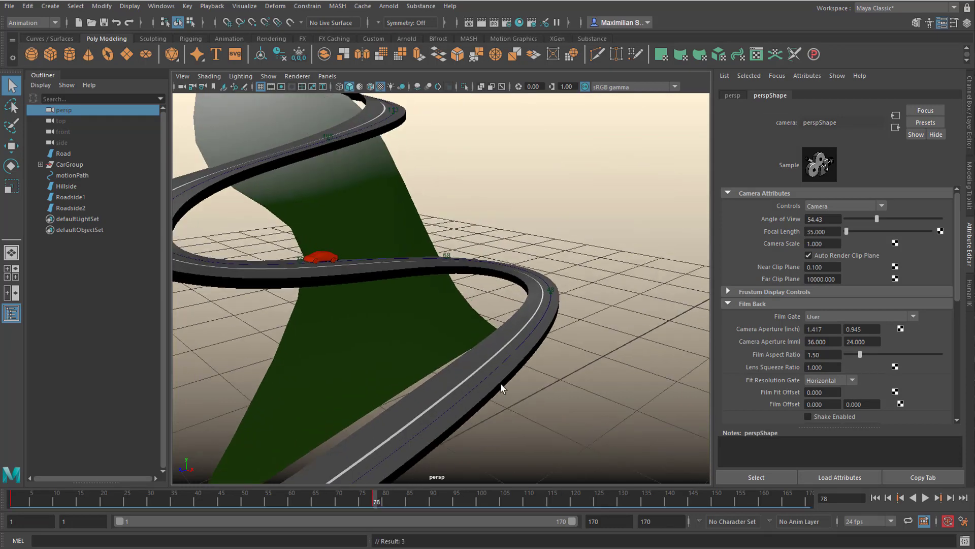
alt+drag(501, 388, 416, 414)
alt+middle_drag(416, 414, 402, 436)
alt+right_drag(403, 436, 534, 413)
alt+middle_drag(533, 414, 630, 409)
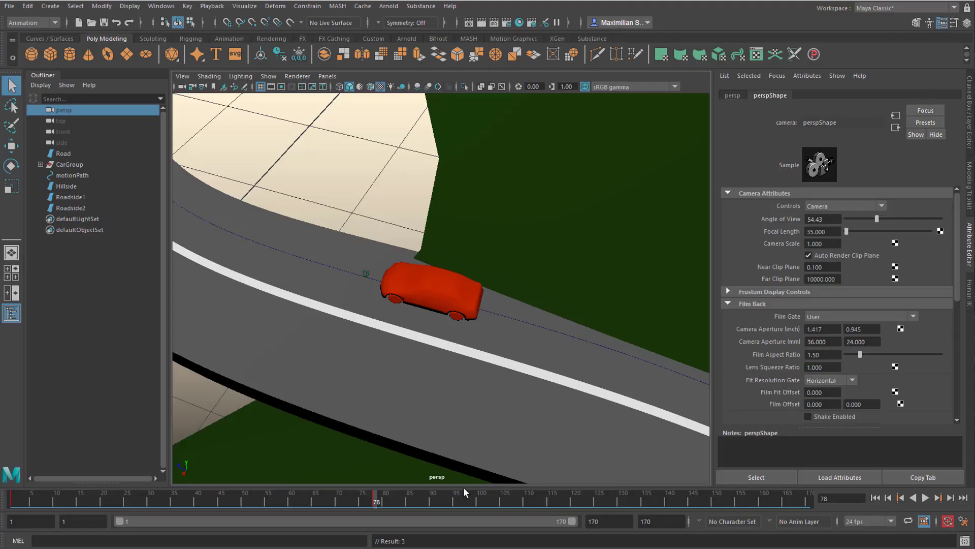
Step: Keyframe the persp camera on the car at the end of the road at frame 170, and play the animation from the start
drag(405, 503, 808, 501)
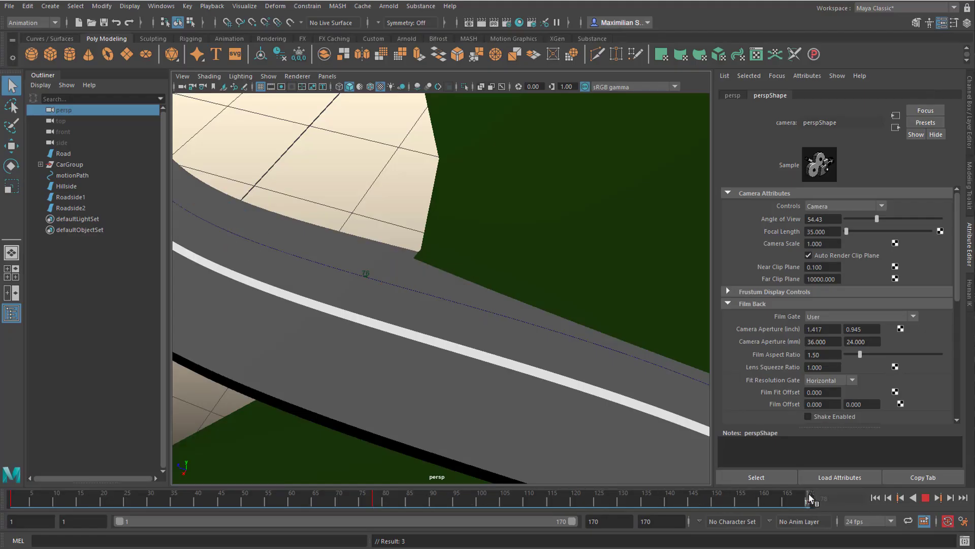
alt+drag(396, 281, 507, 523)
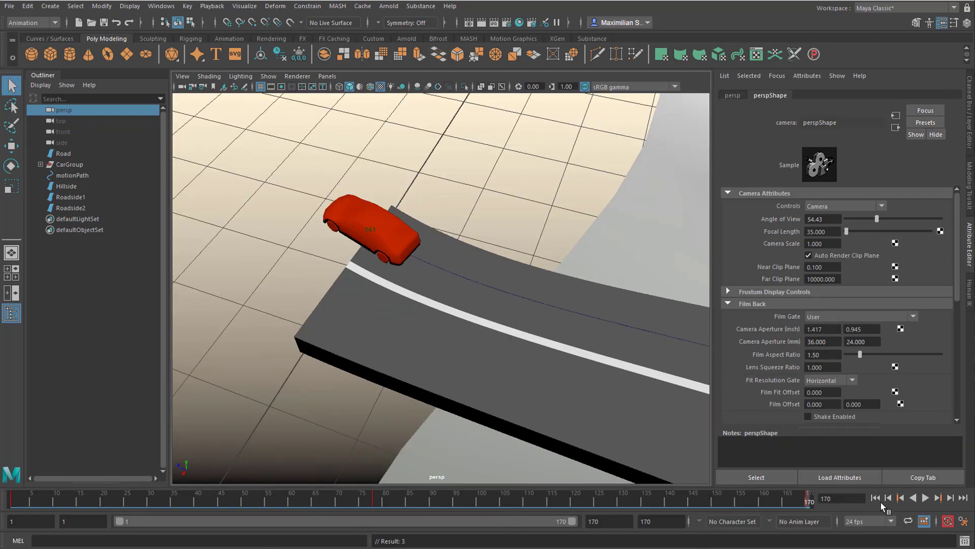
click(877, 498)
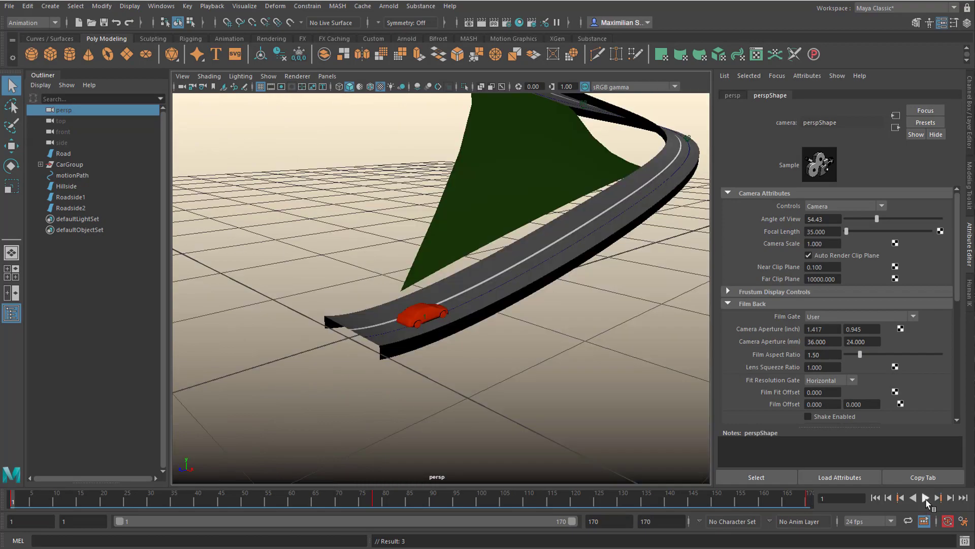
click(925, 498)
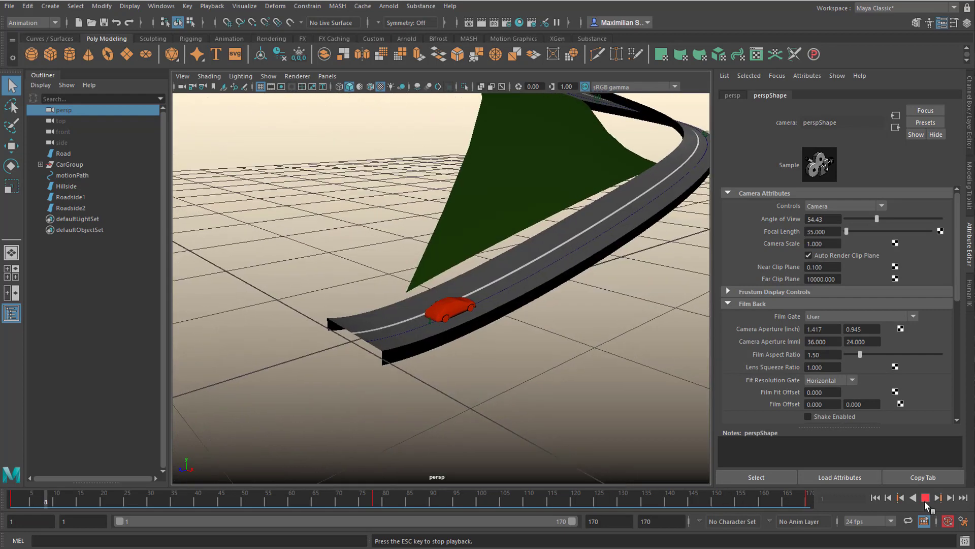
click(925, 500)
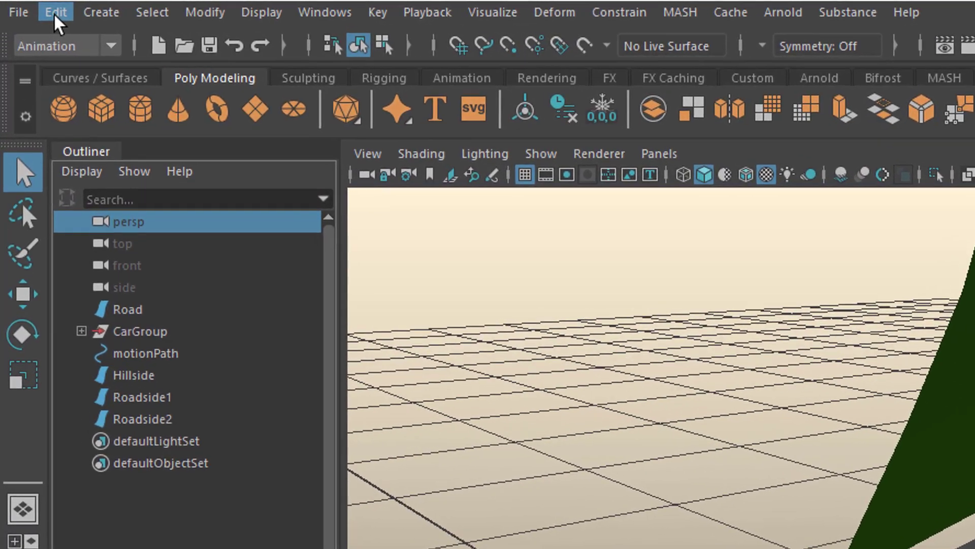
Step: Delete the persp camera's animation channels and play back the car animation to check the view
click(44, 11)
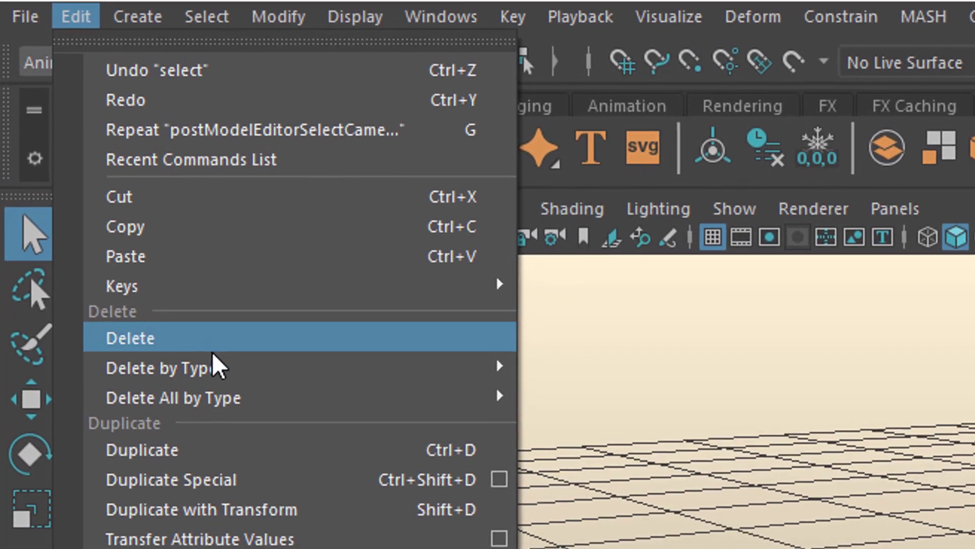
mouse_move(194, 331)
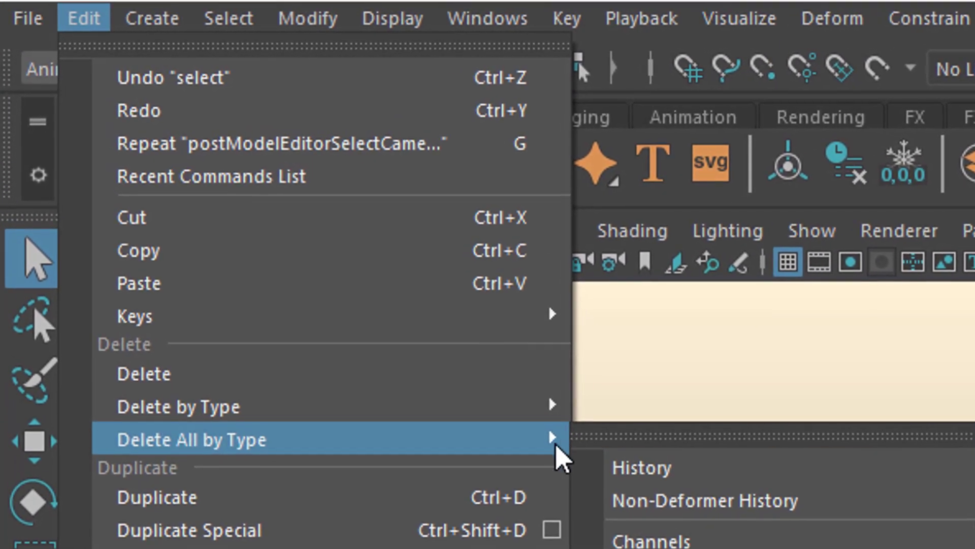
mouse_move(527, 420)
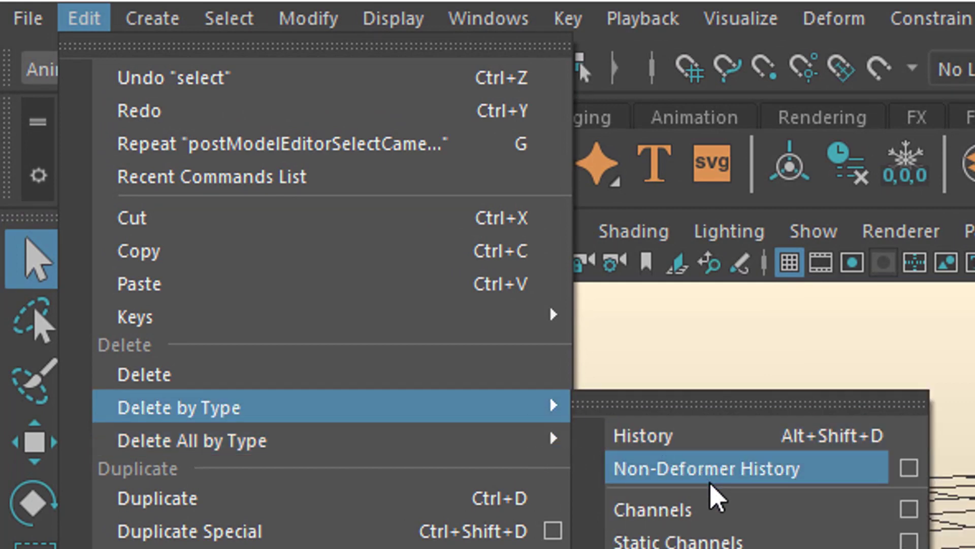
click(720, 508)
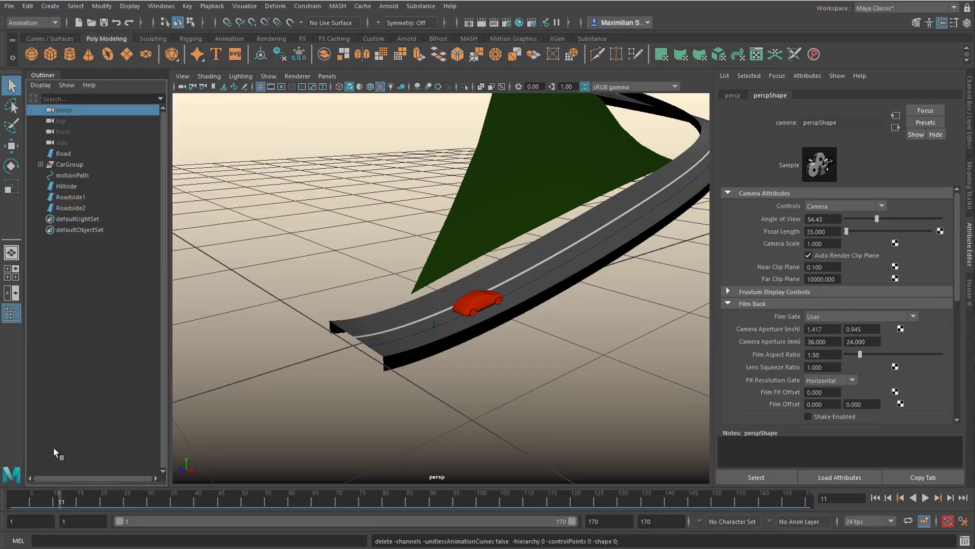
click(888, 497)
click(925, 497)
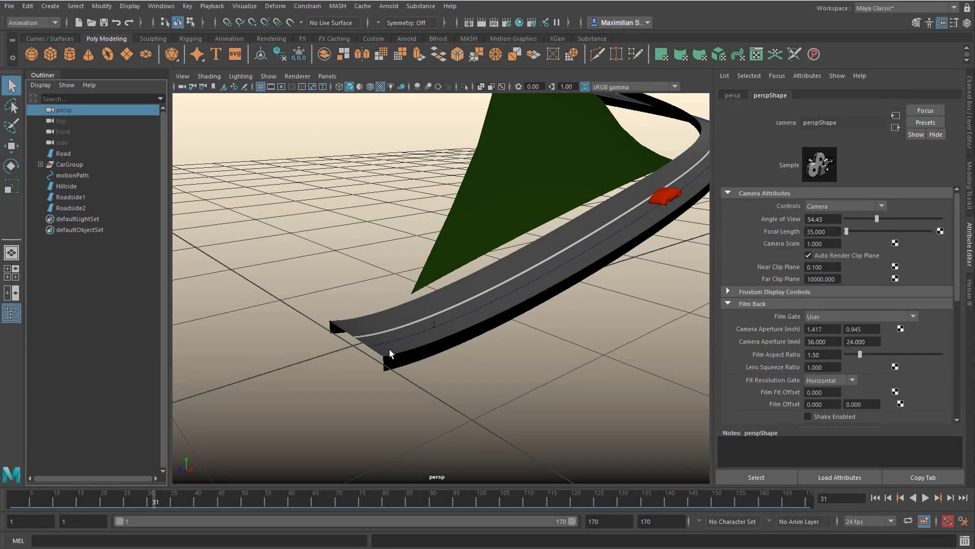
Step: Create a camera from a perspective view looking up the road behind the car, and rename it cam1
alt+drag(364, 353, 528, 298)
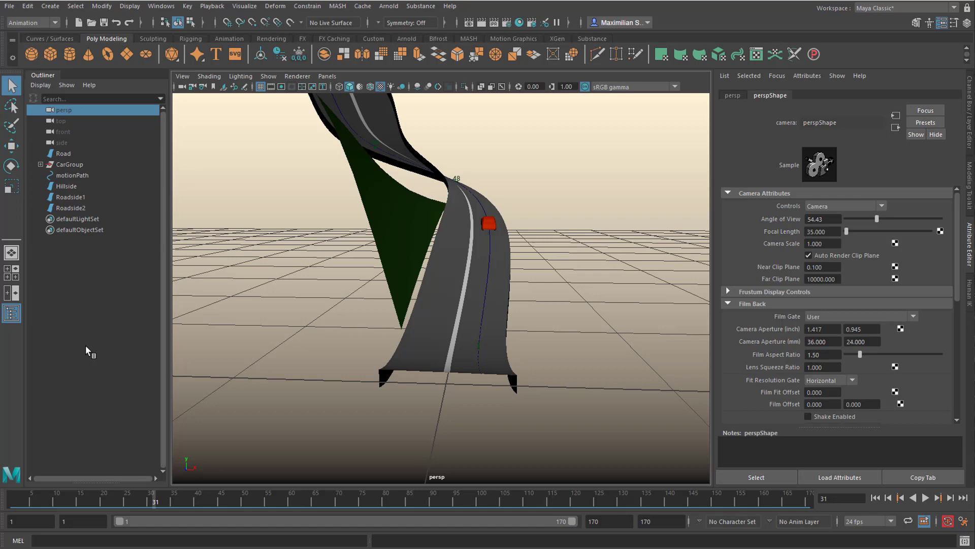
click(181, 76)
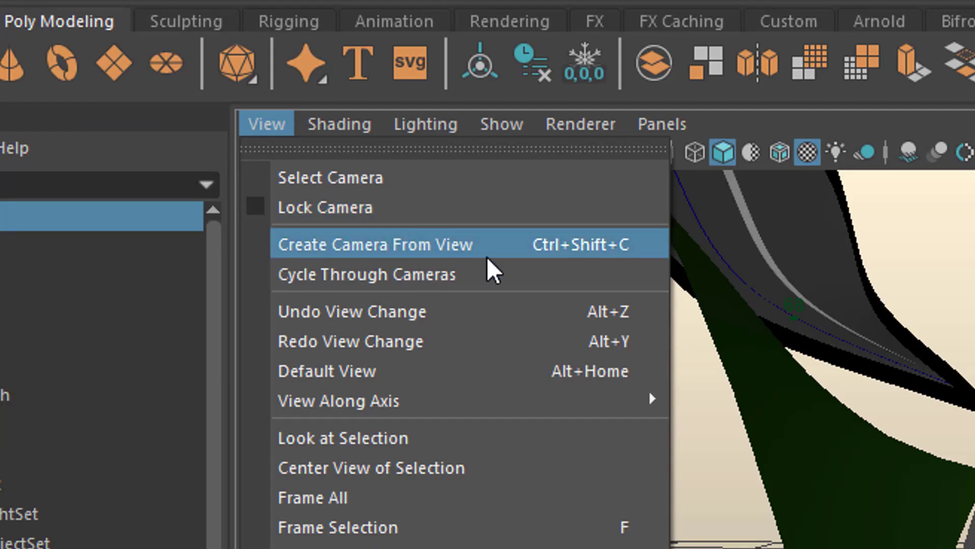
click(487, 254)
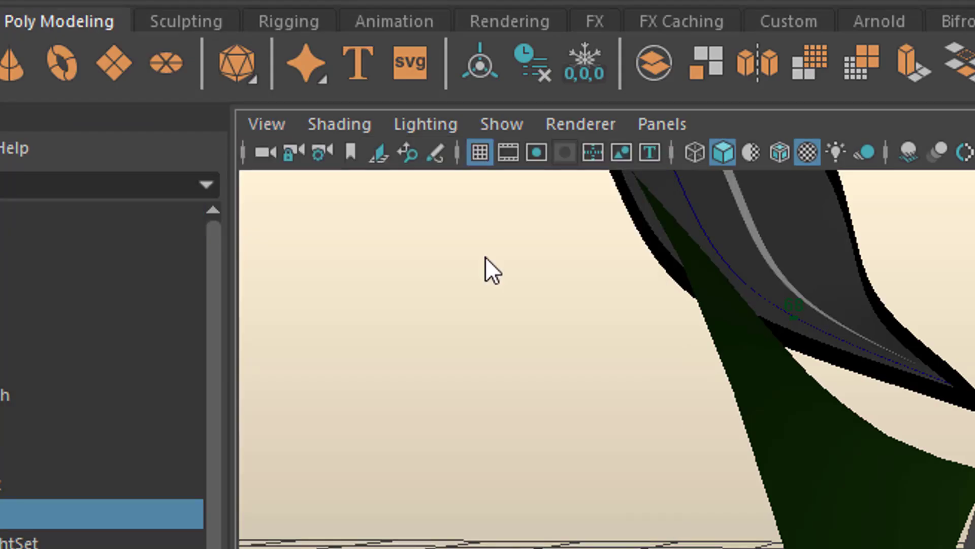
double_click(197, 243)
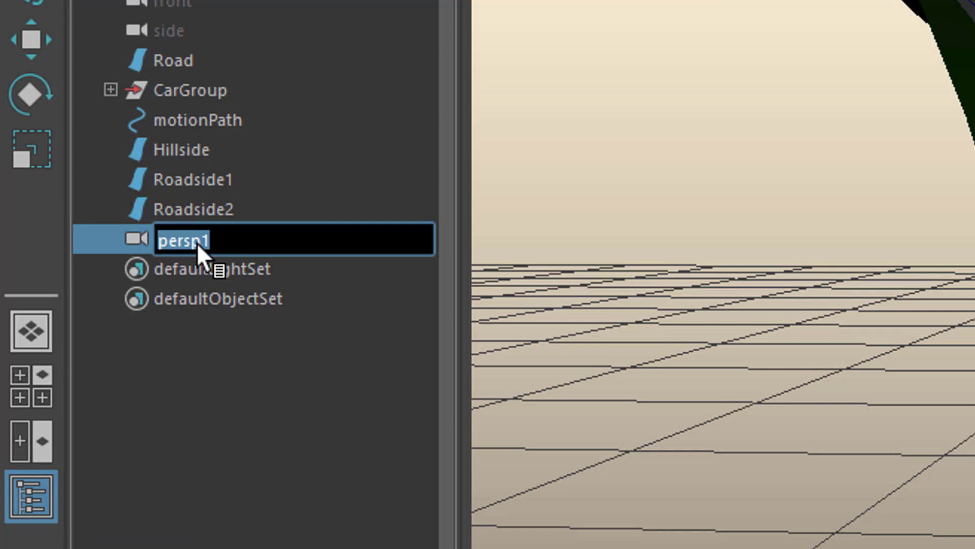
text(cam1)
key(Return)
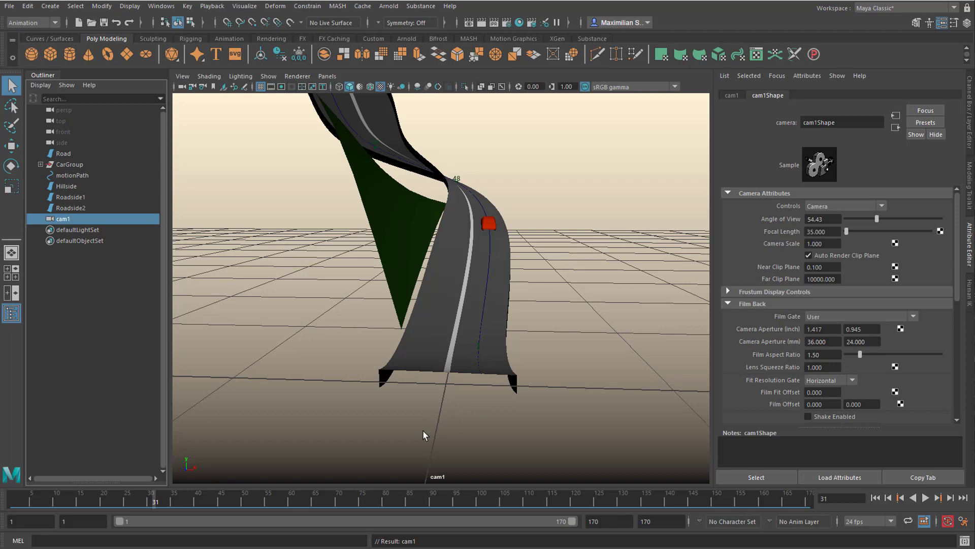
Step: Return to frame 1 and display the Resolution Gate for cam1
drag(141, 500, 13, 501)
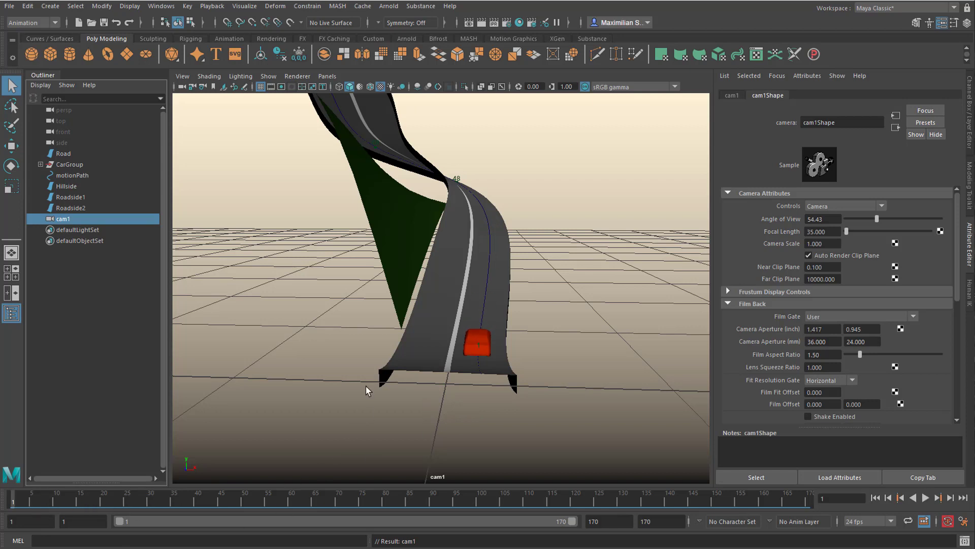
click(182, 77)
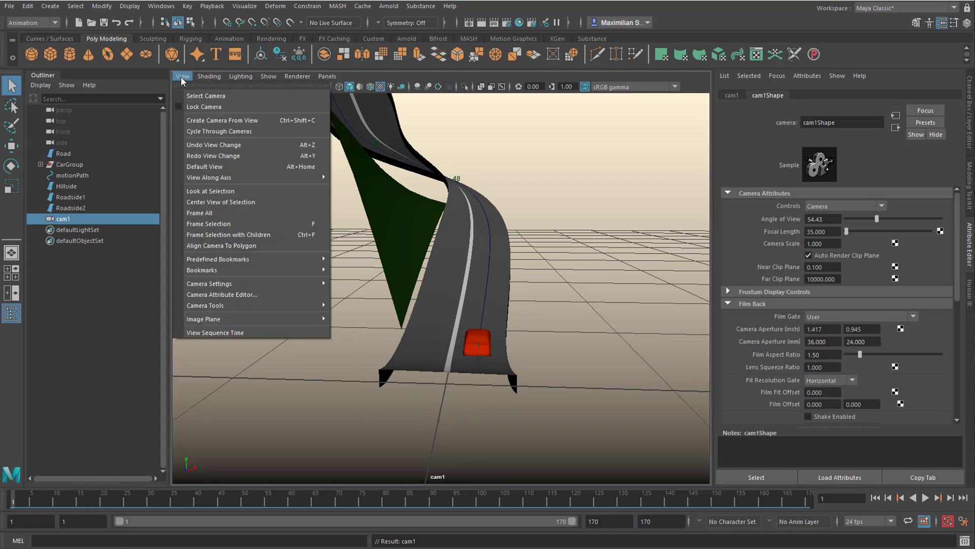
mouse_move(252, 282)
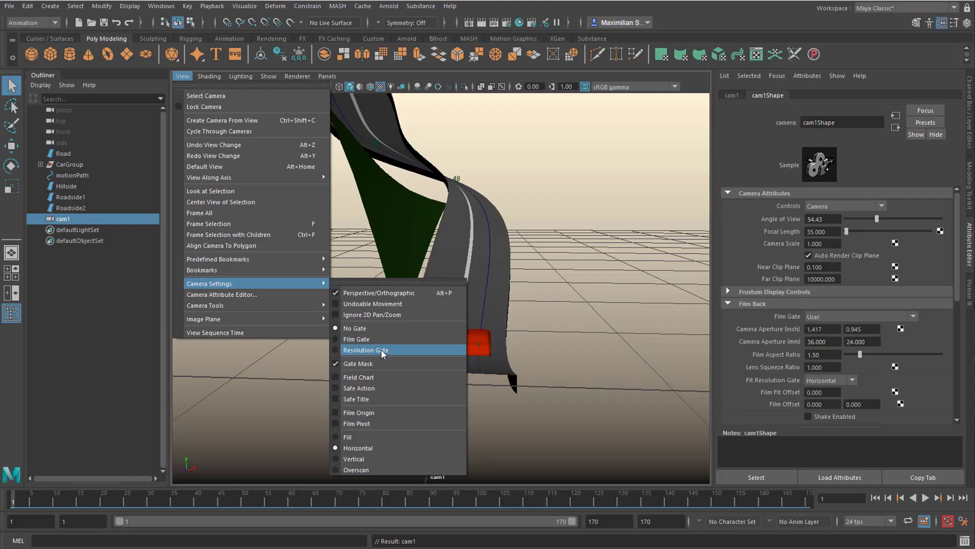
click(382, 352)
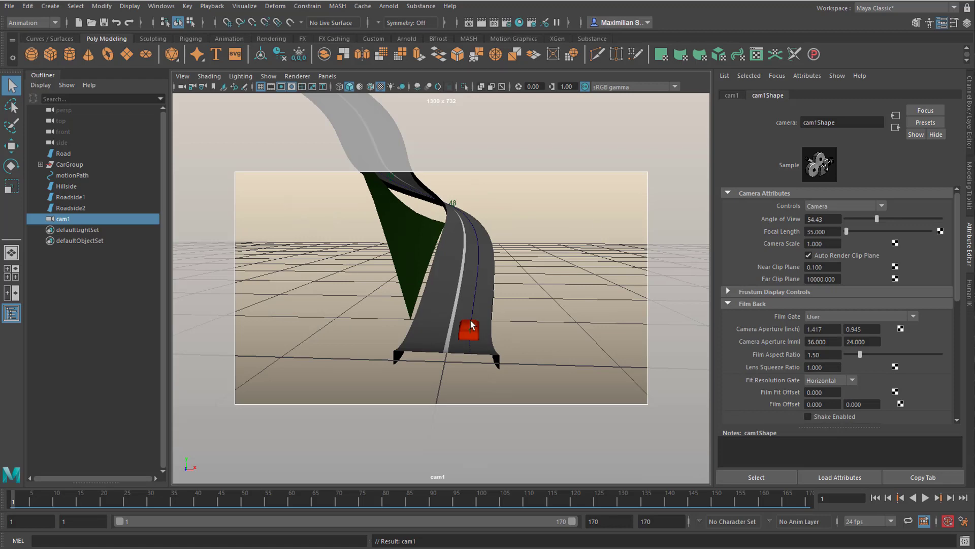
Step: Frame cam1 low and close behind the car at the start of the road, and keyframe the camera at frame 1
alt+drag(464, 329, 487, 310)
alt+right_drag(486, 311, 525, 319)
alt+middle_drag(526, 319, 511, 299)
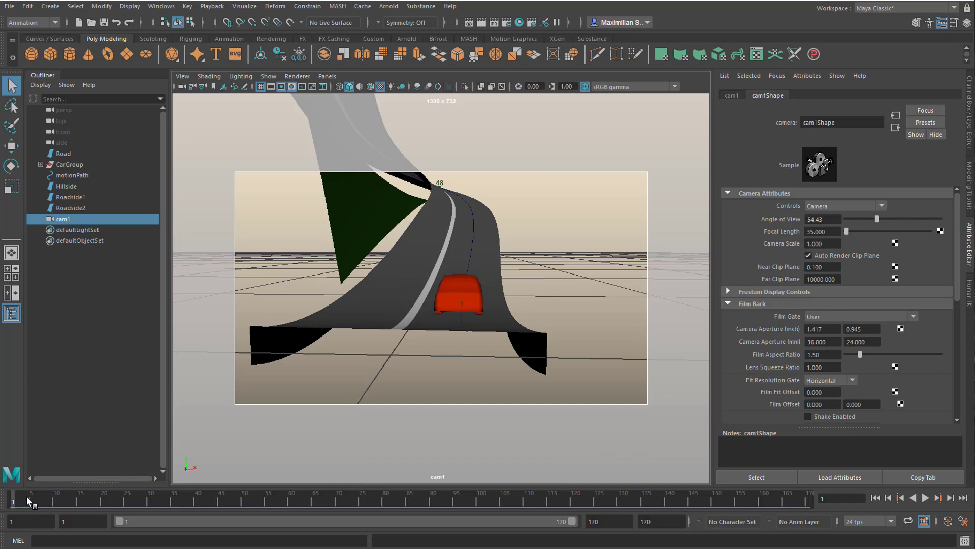
key(s)
Step: Go to frame 61, show the four-view layout, and replace the top view with the persp view, angled to show cam1
key(alt+v)
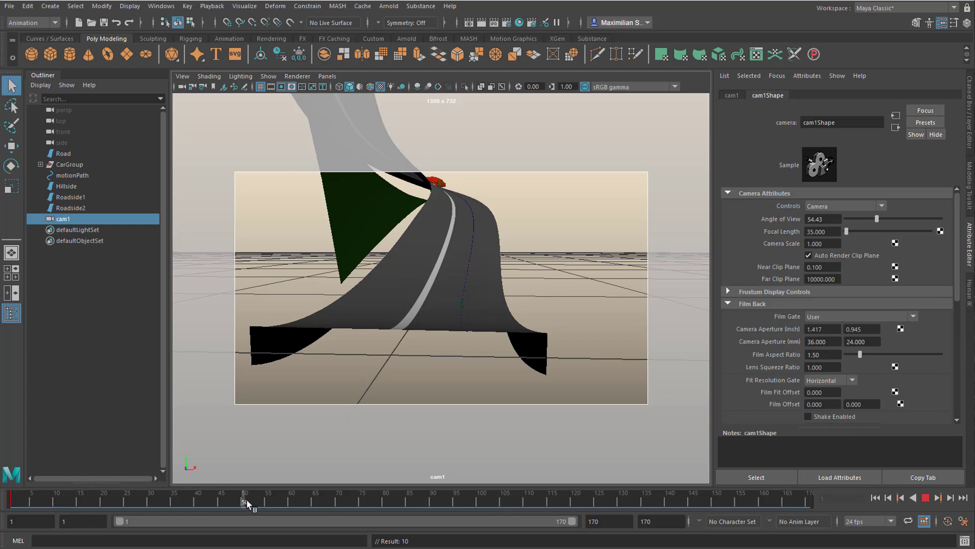
click(297, 498)
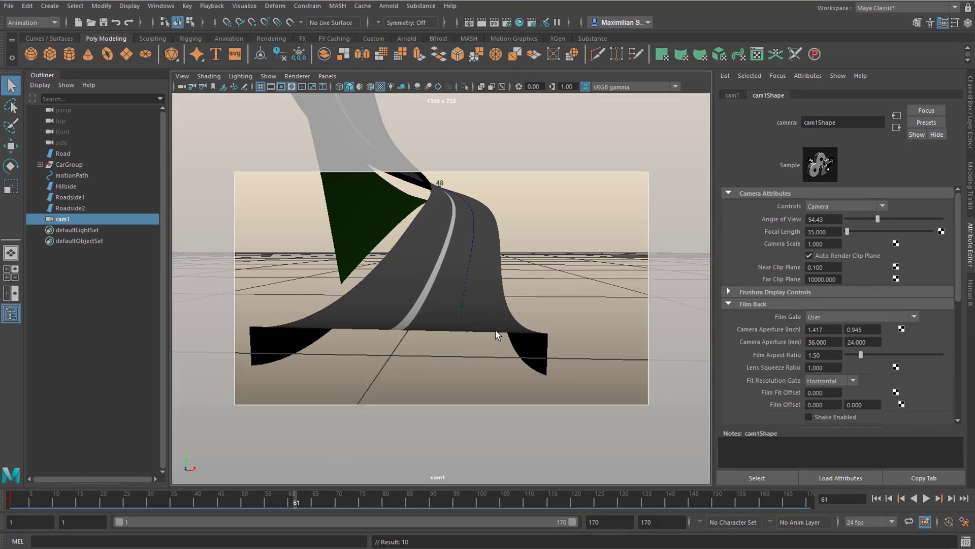
key(space)
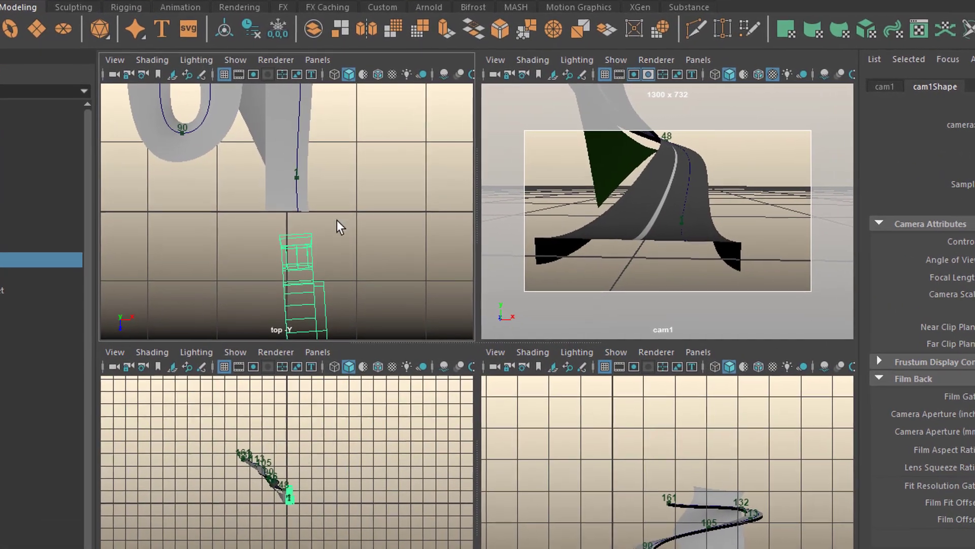
key(space)
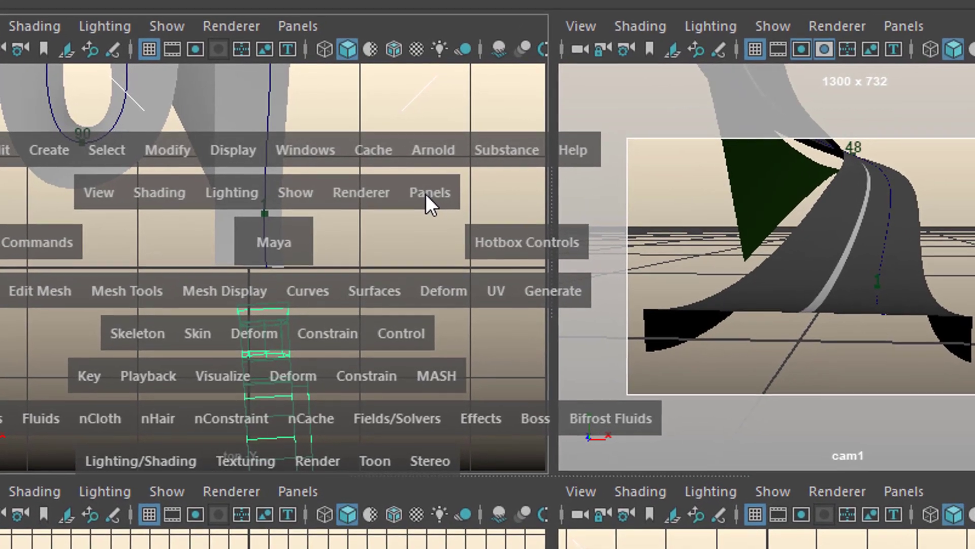
click(425, 191)
mouse_move(609, 214)
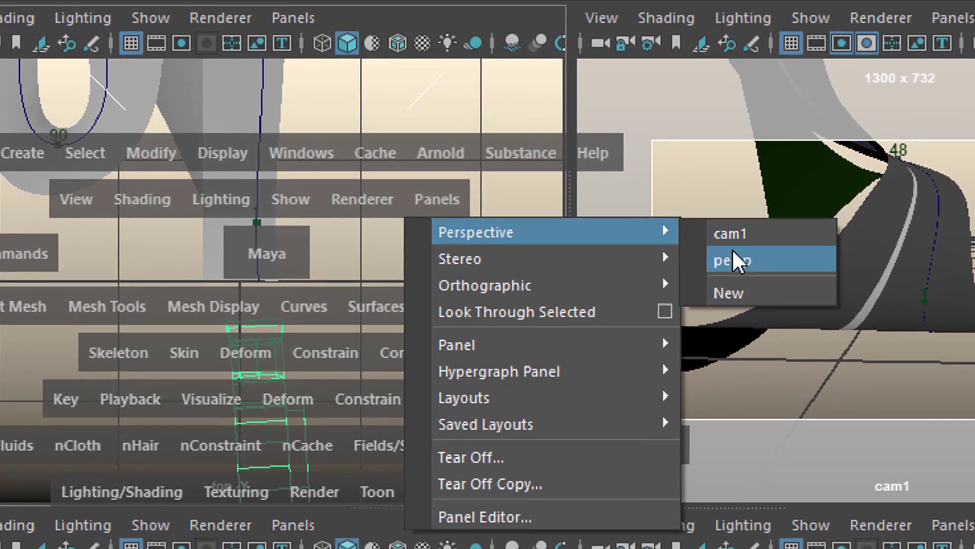
click(740, 259)
alt+drag(384, 373, 427, 407)
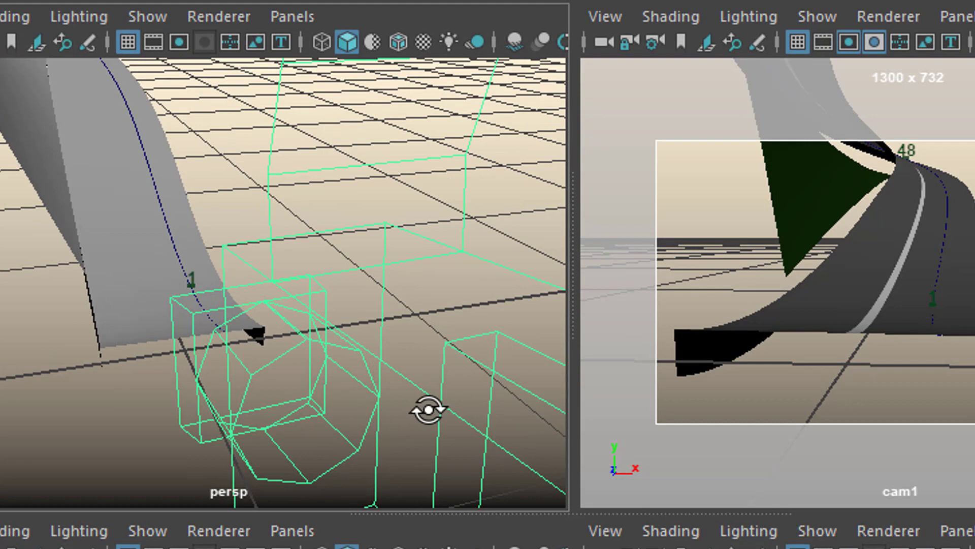
Step: Reposition cam1 higher so its frame shows the red car at the first bend and the road above, and keyframe it at frame 61
alt+right_drag(426, 407, 5, 396)
alt+drag(5, 396, 297, 284)
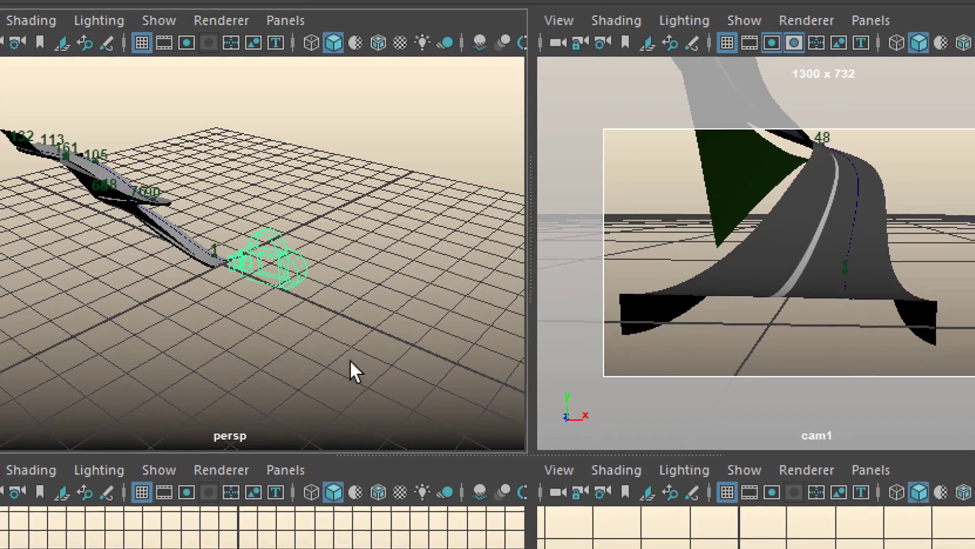
alt+drag(350, 360, 22, 370)
alt+middle_drag(374, 261, 226, 335)
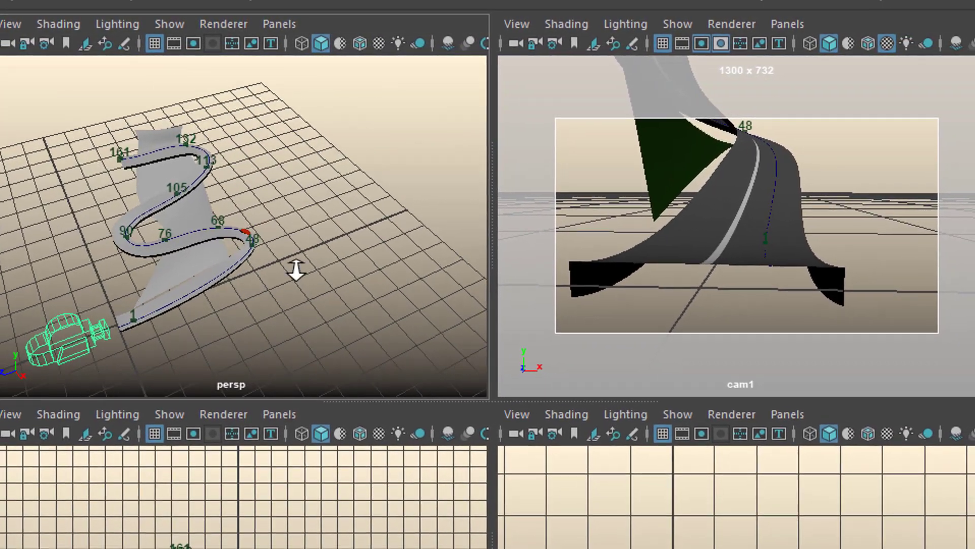
key(f)
alt+middle_drag(300, 277, 442, 257)
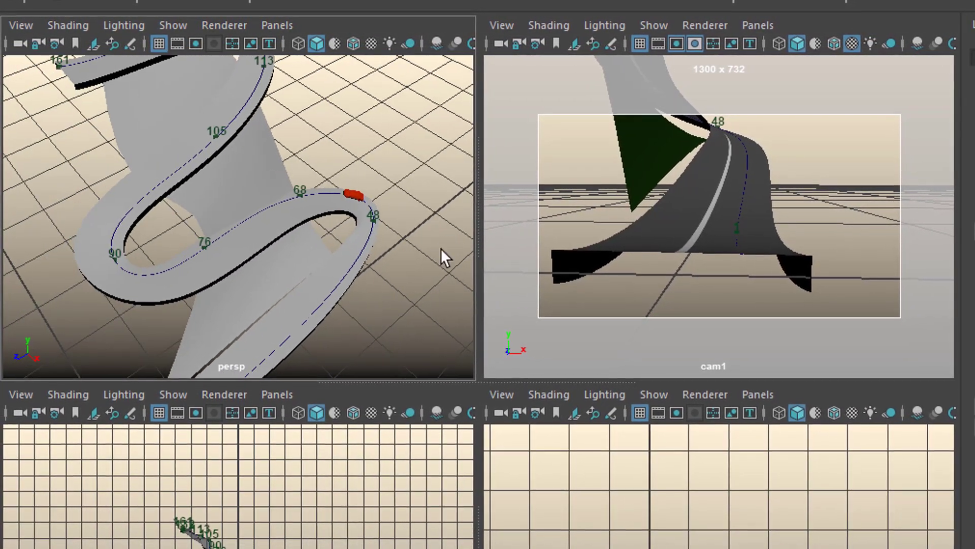
alt+drag(442, 257, 305, 208)
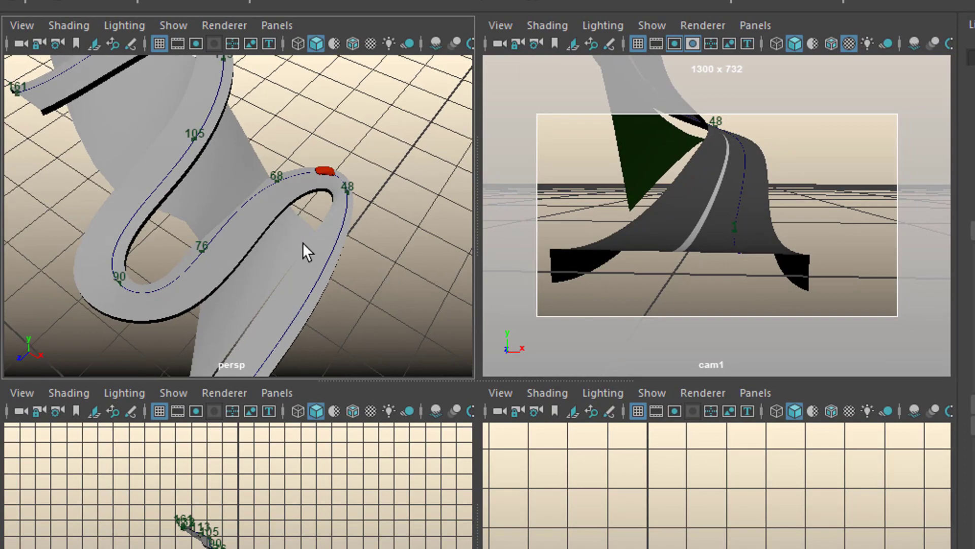
alt+drag(305, 251, 325, 203)
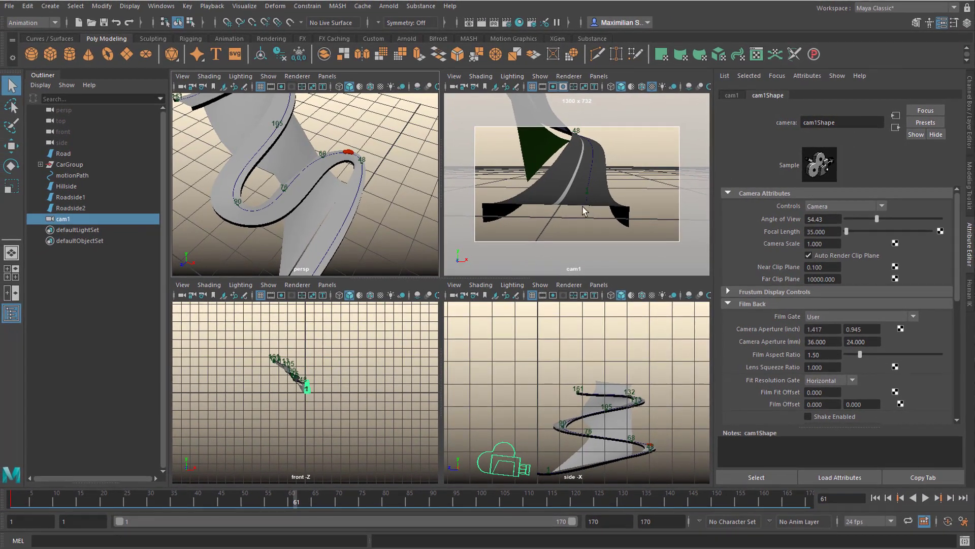
key(space)
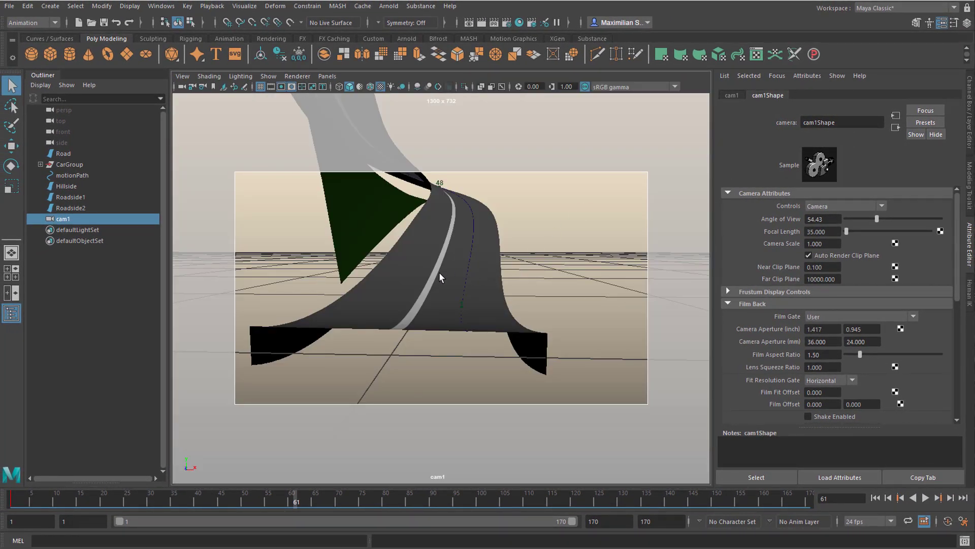
alt+middle_drag(442, 266, 483, 323)
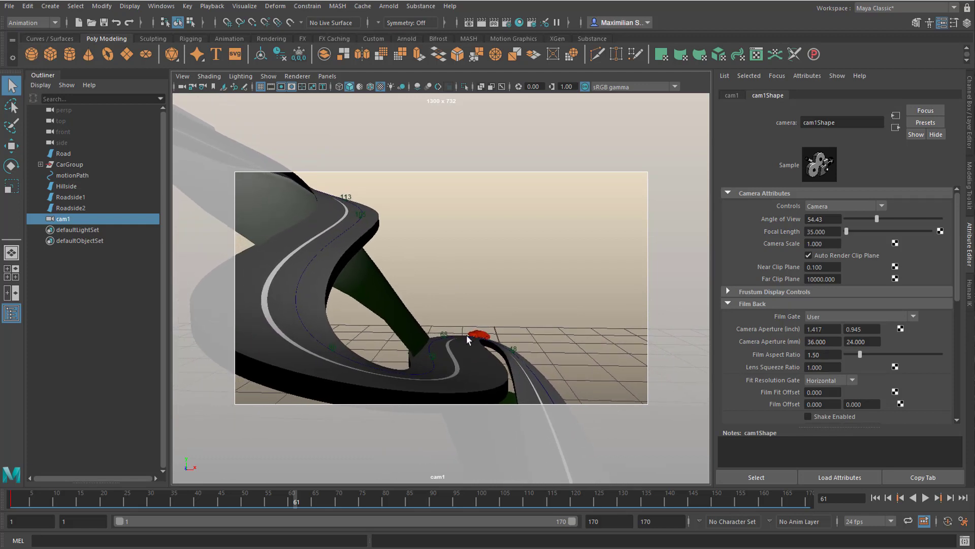
key(s)
Step: Play the animation from the start to frame 100, shift cam1's framing slightly, and keyframe the camera there
click(876, 499)
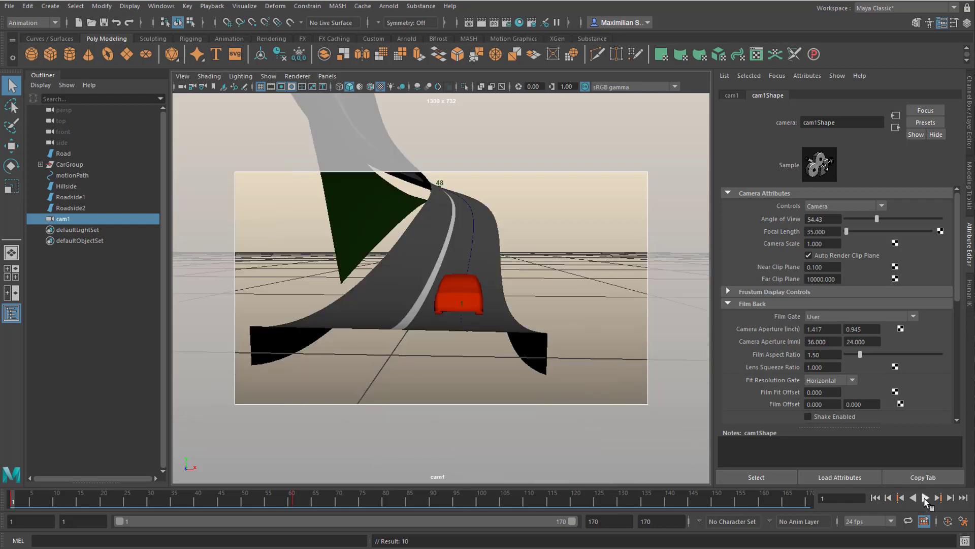
click(925, 498)
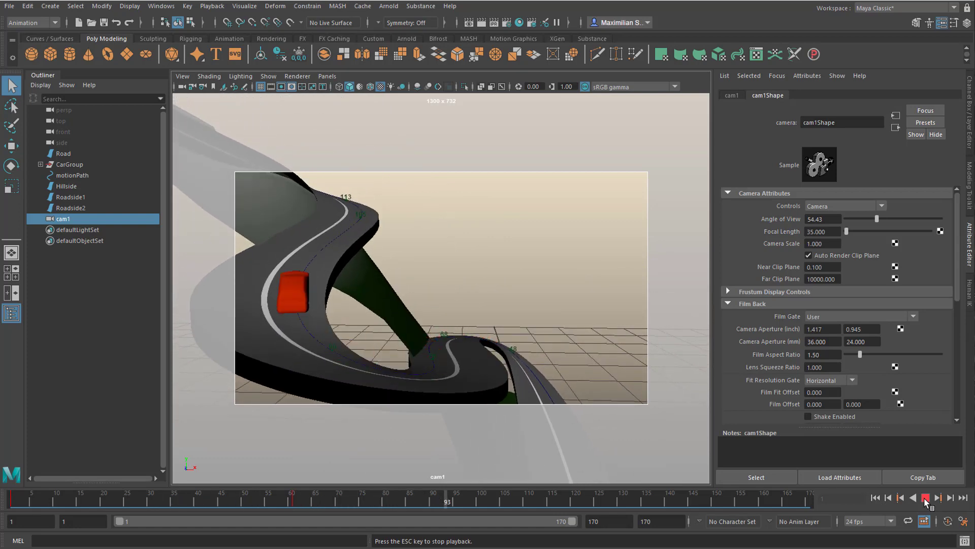
click(924, 498)
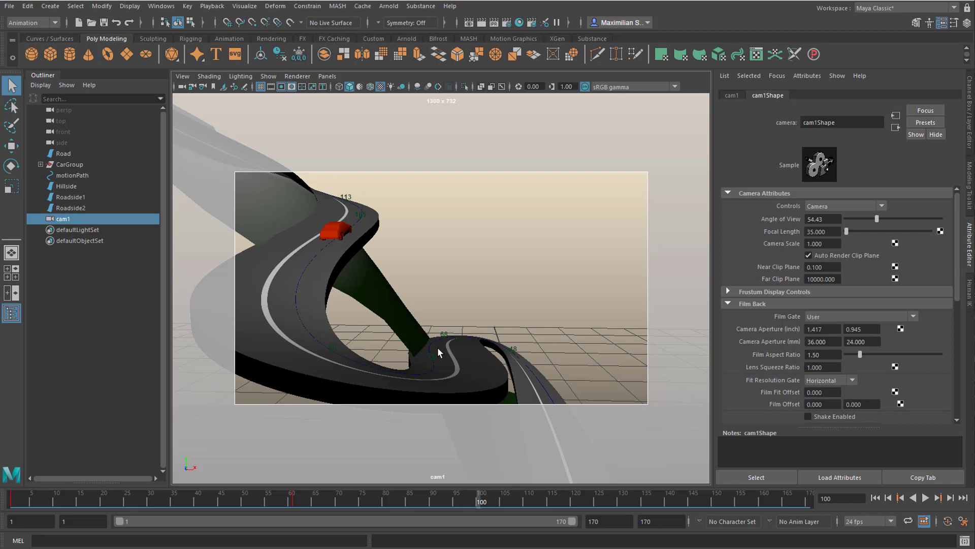
alt+middle_drag(436, 349, 462, 354)
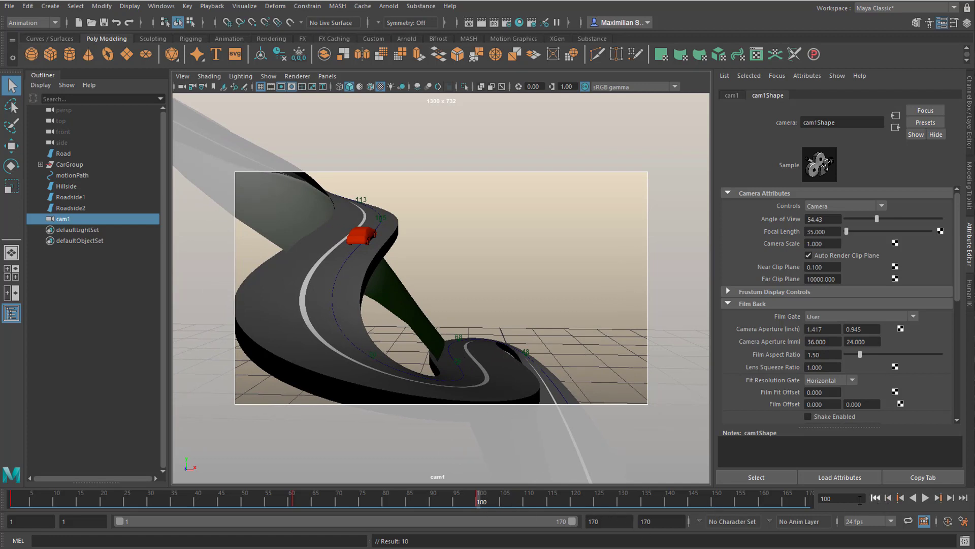
Step: Go to frame 119, orbit and shift cam1 to frame the car and the upper end of the road, and keyframe the camera
mouse_move(591, 508)
mouse_down()
mouse_move(559, 497)
mouse_move(568, 498)
mouse_up()
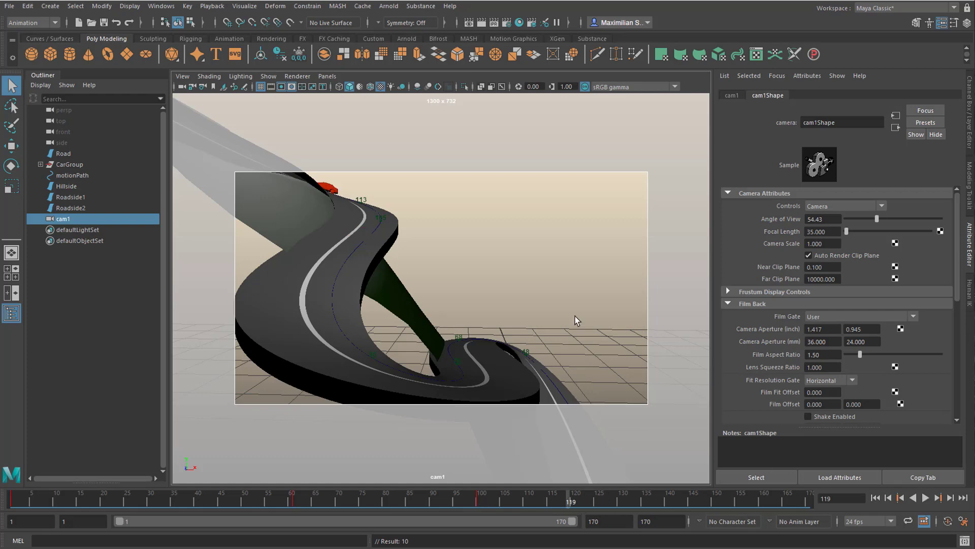
key(space)
alt+middle_drag(359, 192, 364, 234)
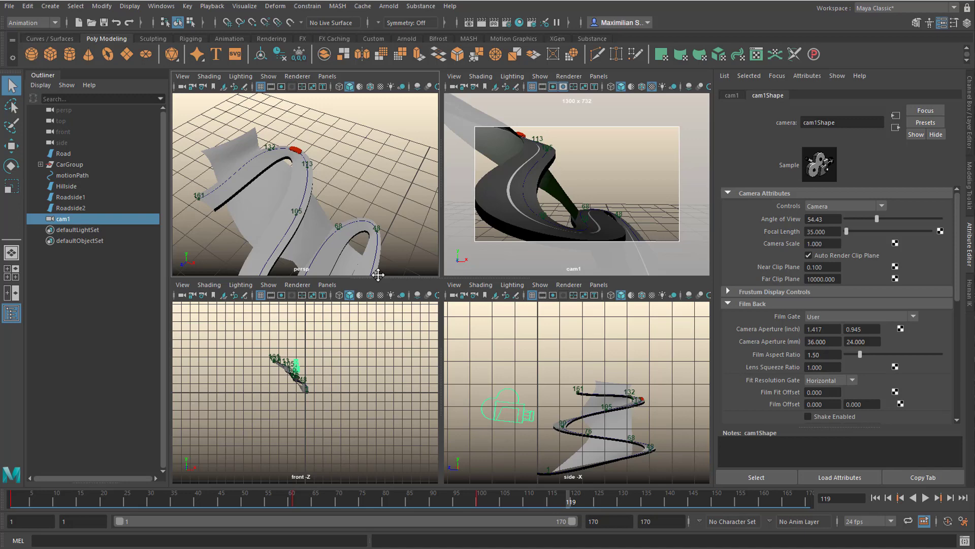
key(space)
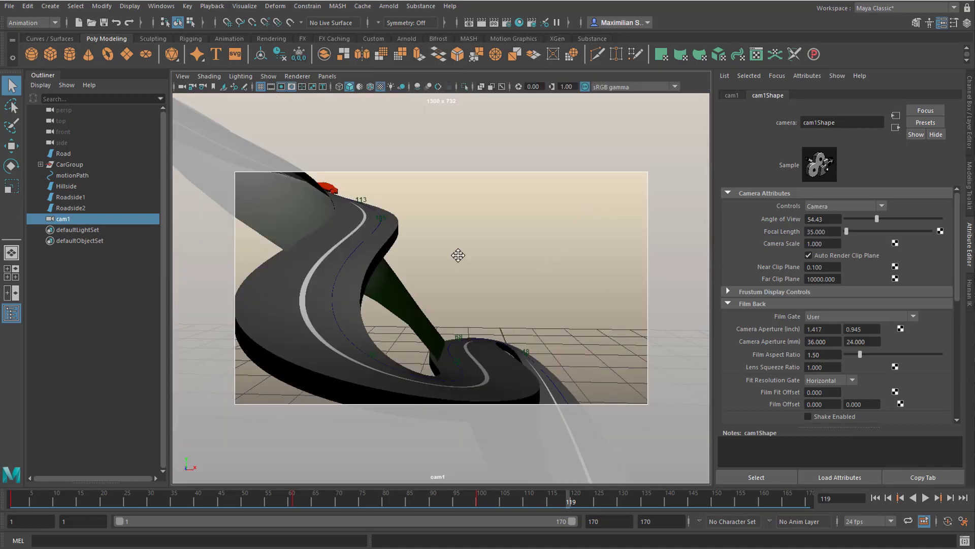
alt+drag(457, 255, 571, 344)
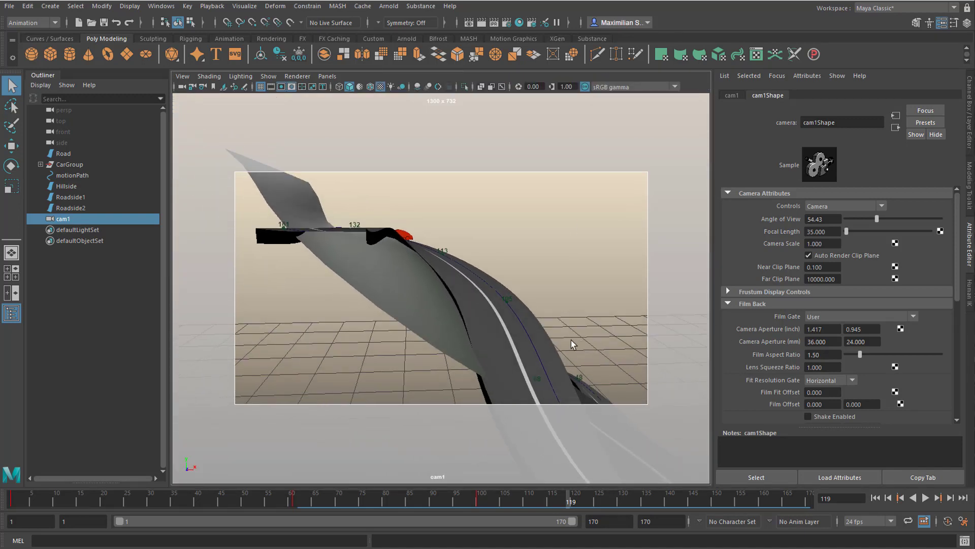
mouse_move(571, 344)
alt+middle_down()
mouse_move(616, 361)
mouse_move(570, 356)
alt+middle_up()
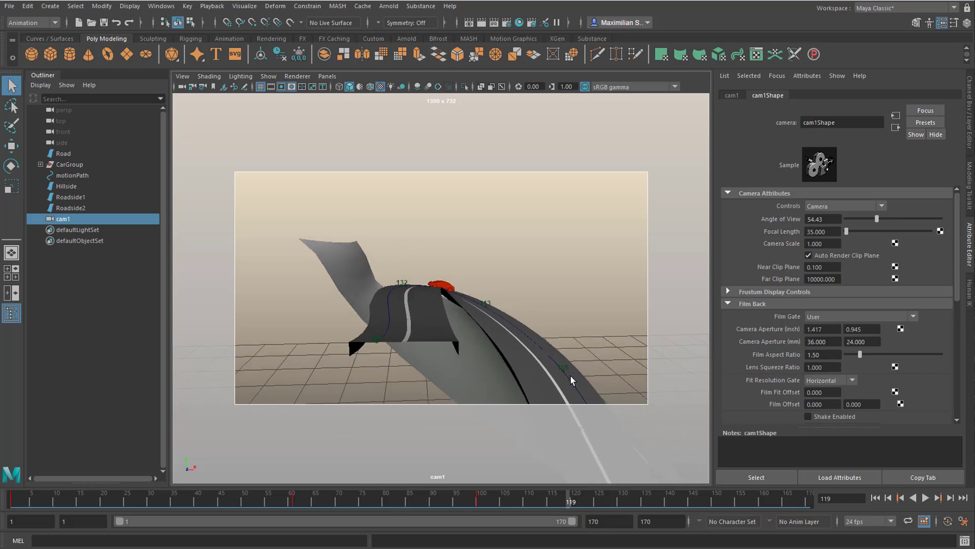
Step: Play the cam1 shot from the first frame and stop at frame 155 near the end of the road
click(876, 498)
click(926, 498)
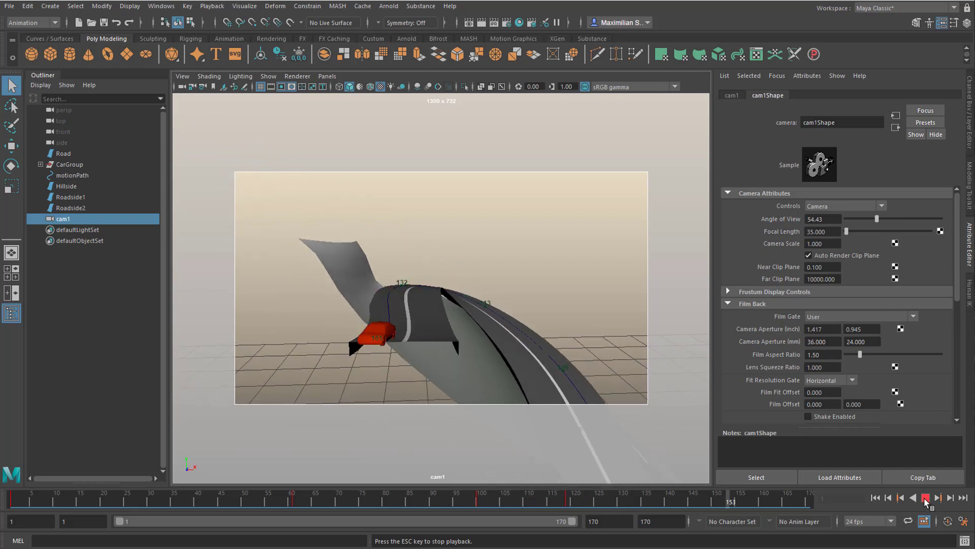
click(925, 498)
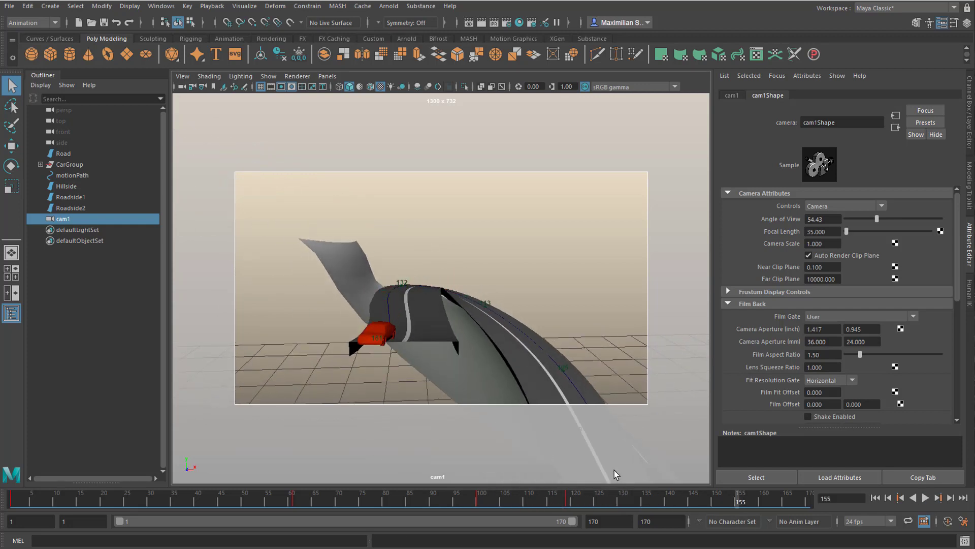
Step: Keyframe cam1's current framing at frame 145, and delete the camera's key at frame 119
drag(458, 500, 585, 500)
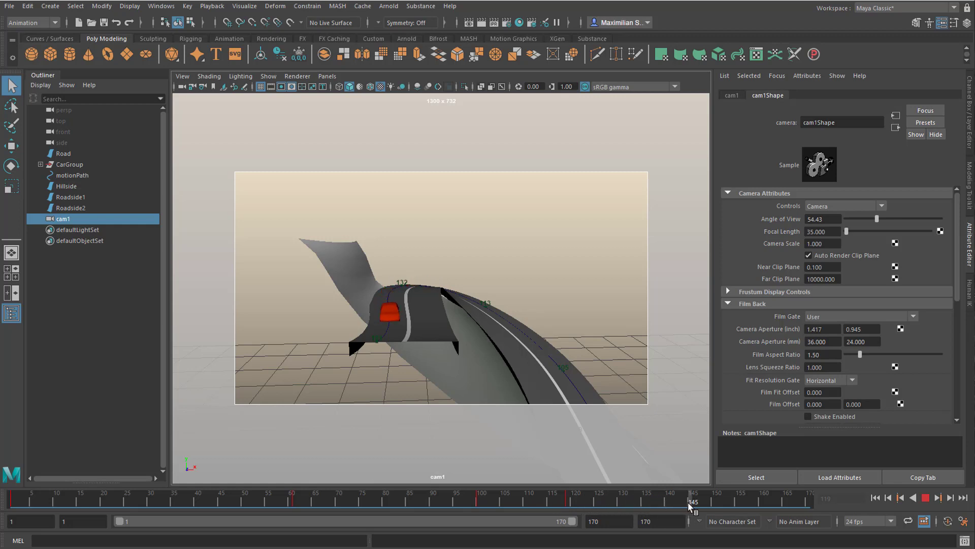
drag(689, 504, 690, 506)
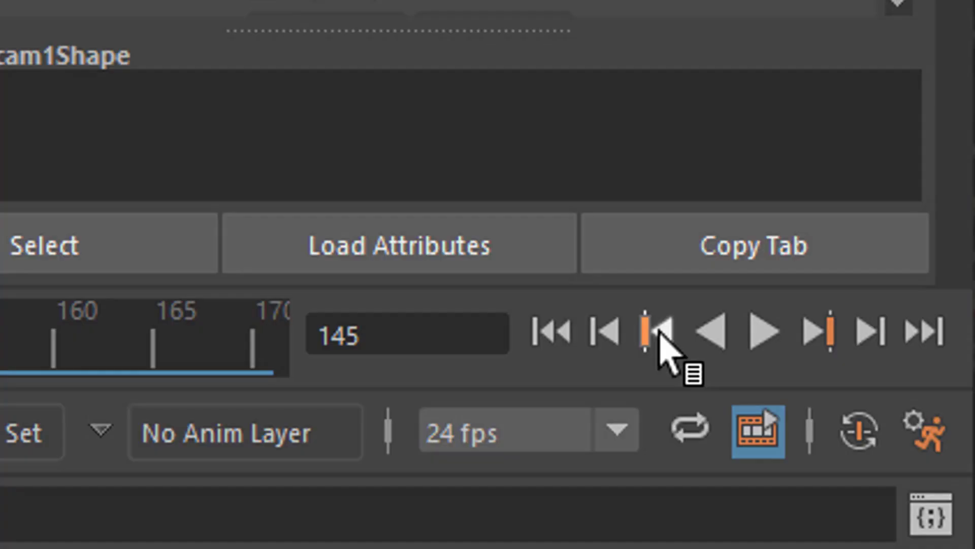
click(660, 335)
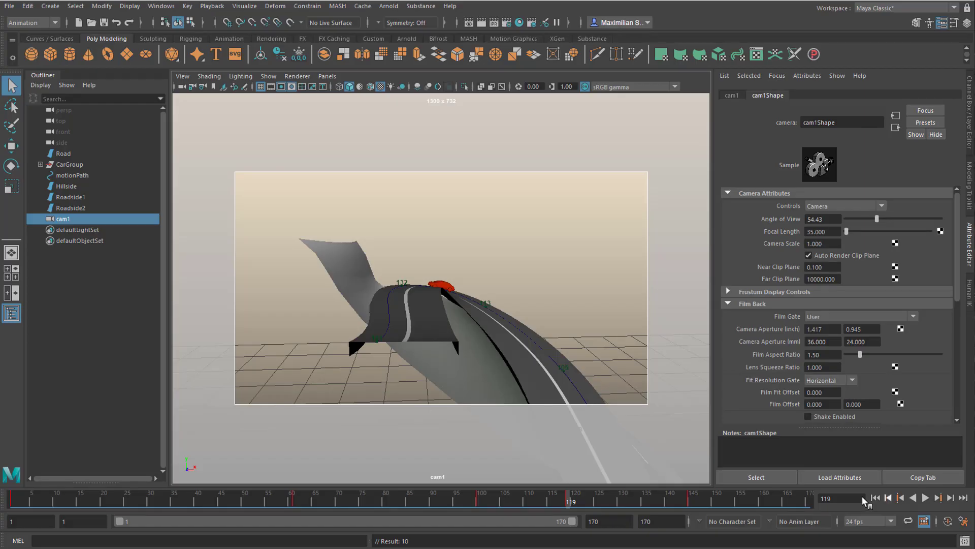
right_click(569, 496)
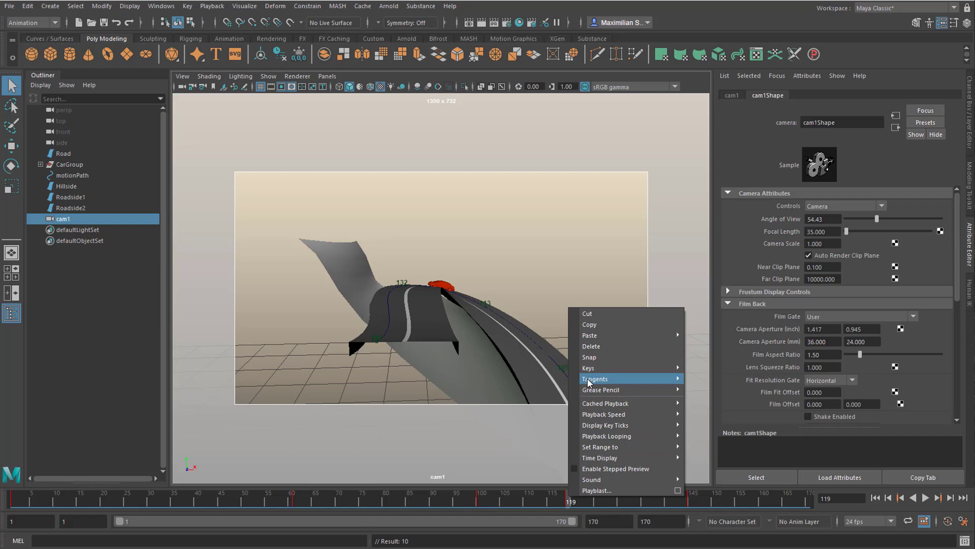
click(592, 346)
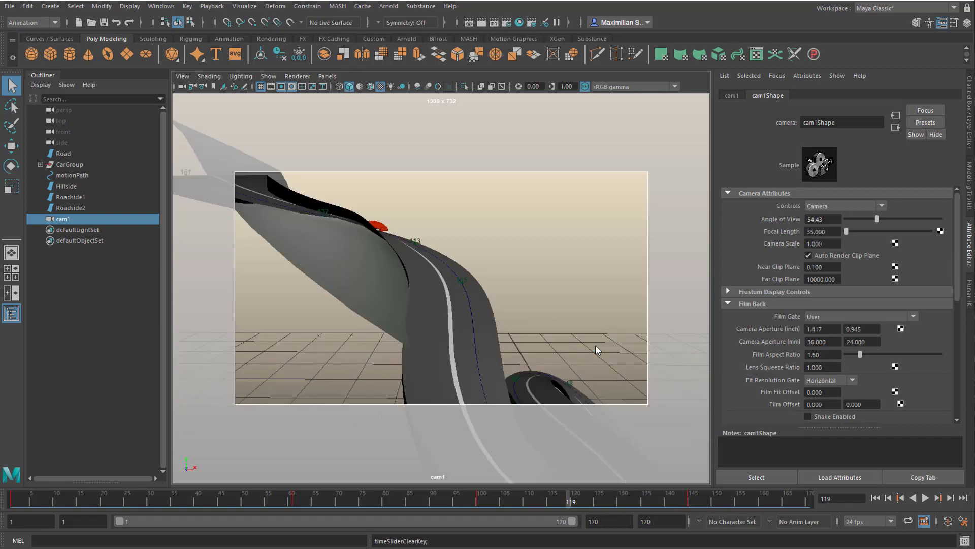
Step: Replay the cam1 shot from the start to review the camera motion without the deleted key
click(875, 497)
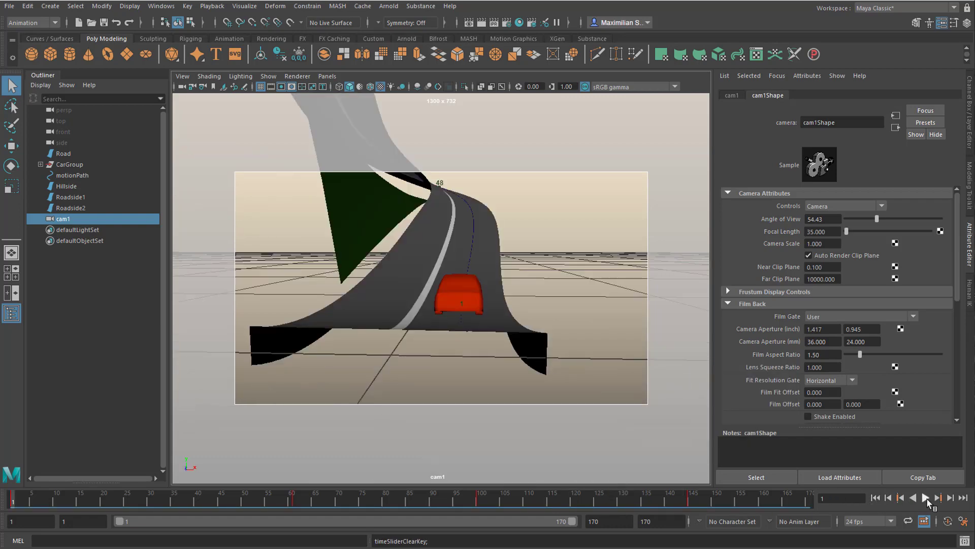
click(926, 498)
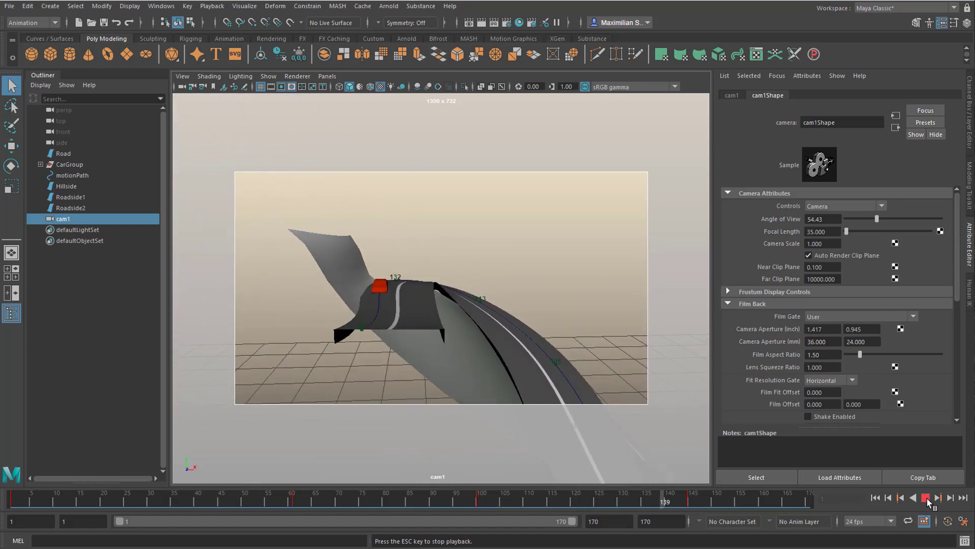
click(926, 498)
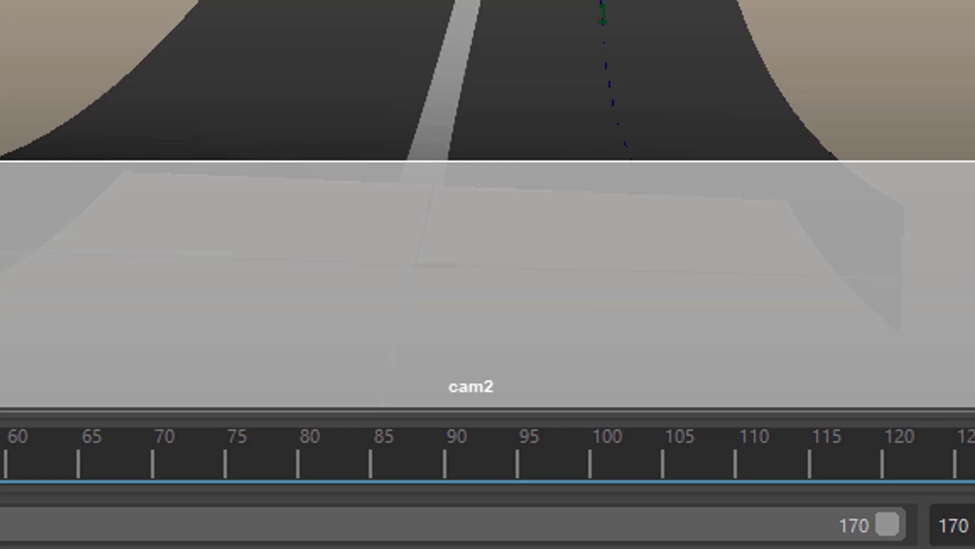
Step: Preview the car driving away through cam2, rewinding to frame 1 and playing the shot a second time
click(926, 498)
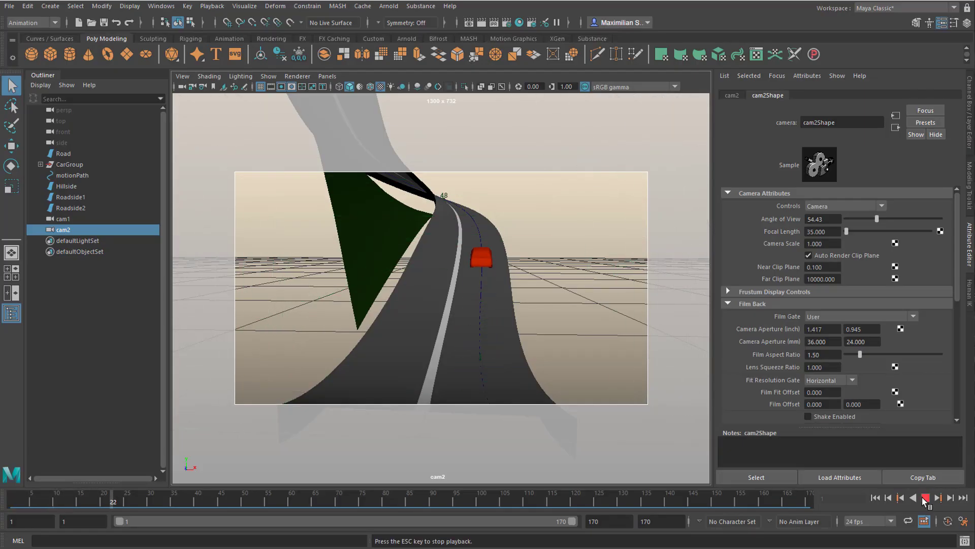
click(925, 498)
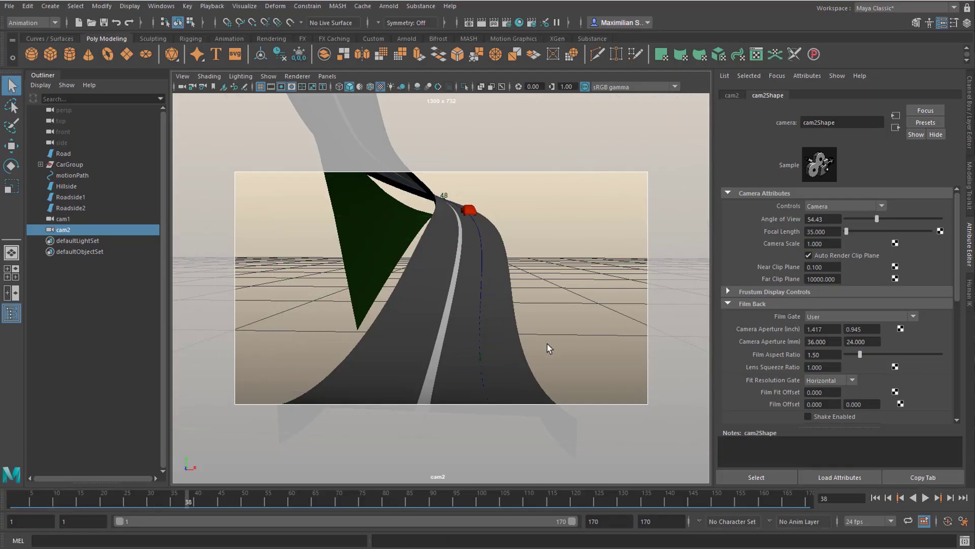
click(874, 498)
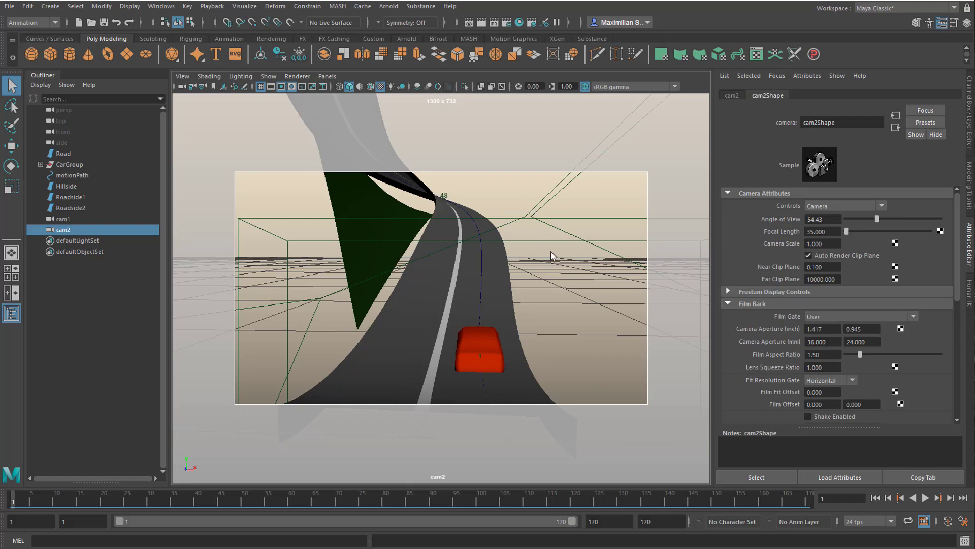
click(924, 498)
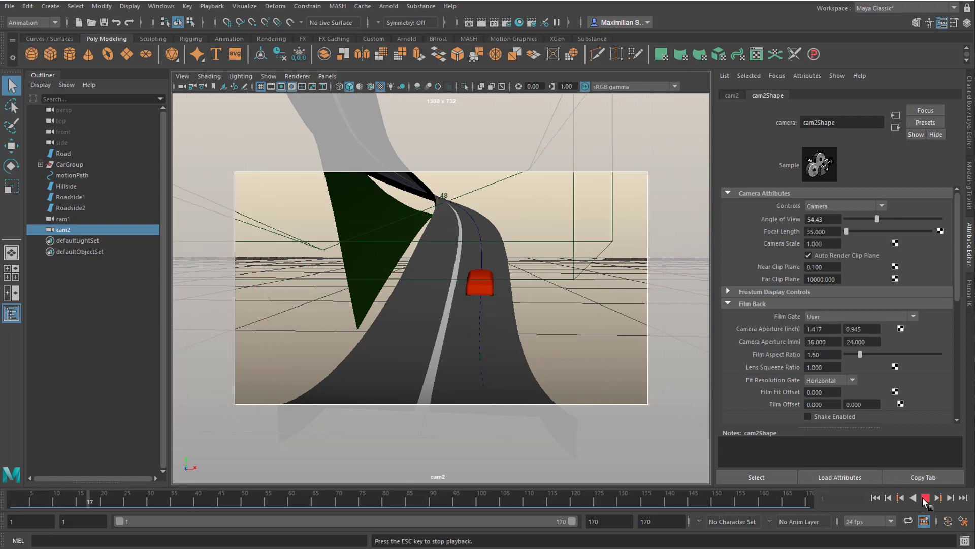
key(Escape)
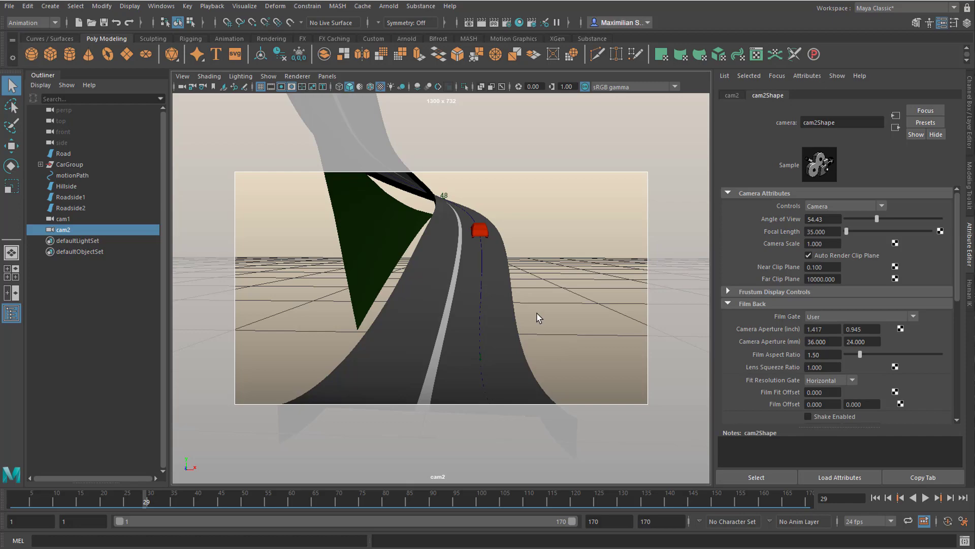
Step: Return to frame 1 and scale cam2 down uniformly in an enlarged persp view angled to show the car and both cameras
click(875, 498)
key(space)
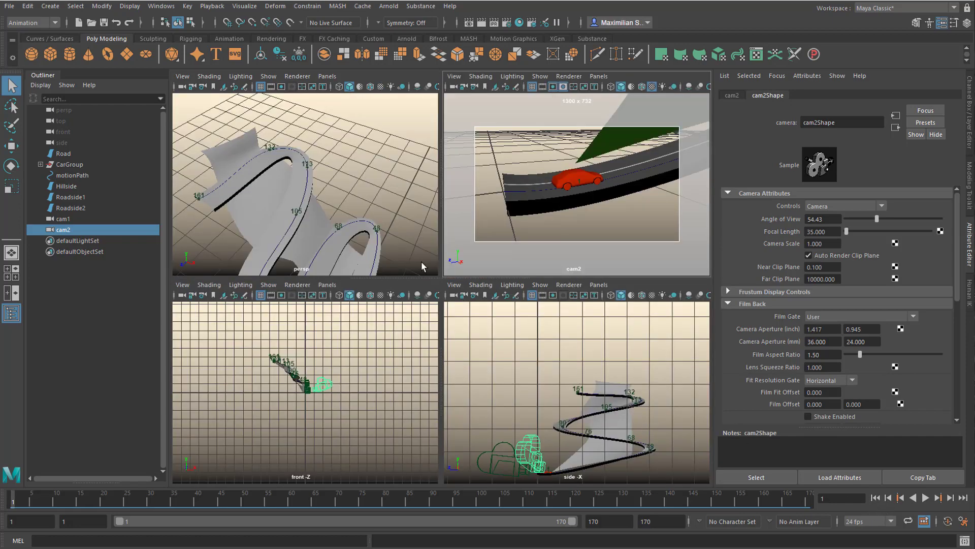
key(space)
alt+drag(376, 92, 436, 335)
alt+drag(470, 366, 447, 372)
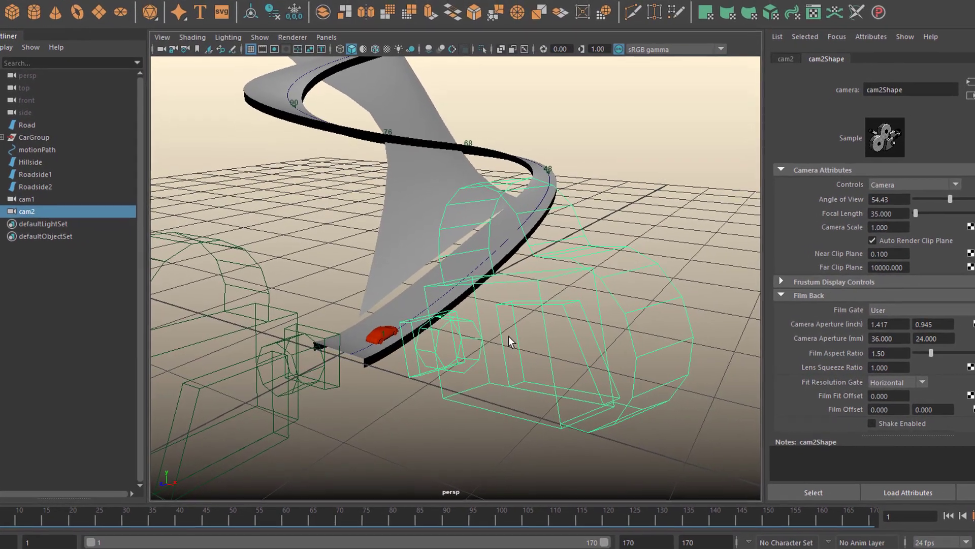
key(w)
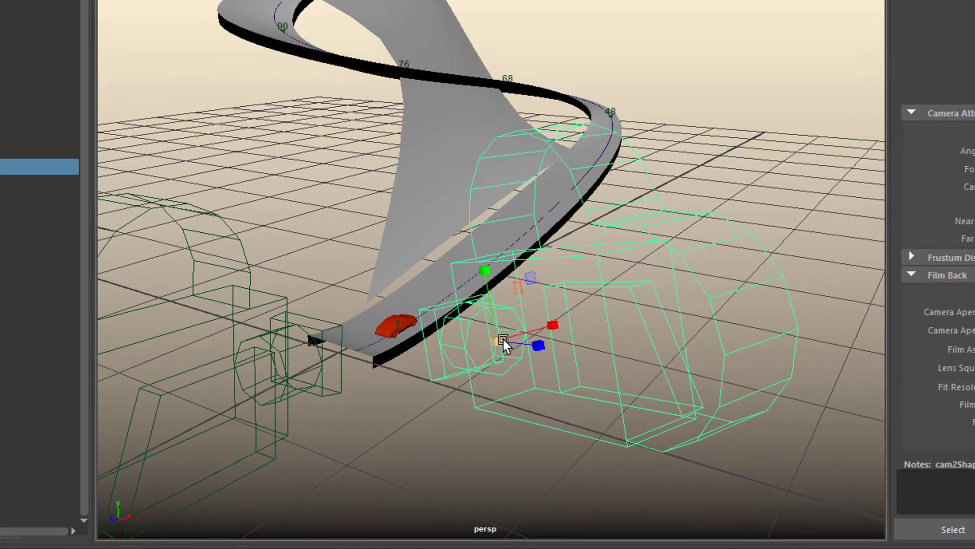
drag(482, 345, 151, 420)
drag(82, 438, 5, 460)
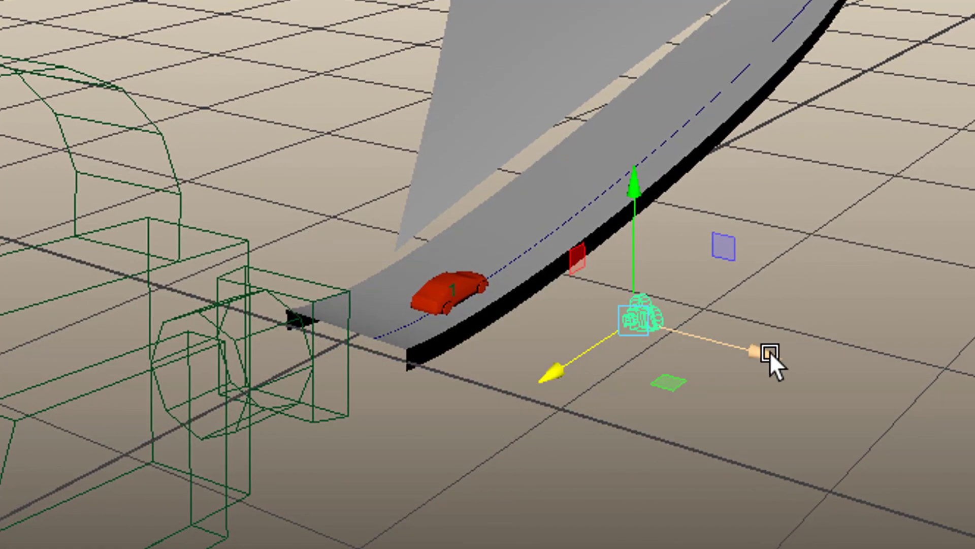
Step: Move cam2 from beside the road onto the red car, placing it just above the rear of the roof
drag(767, 352, 521, 351)
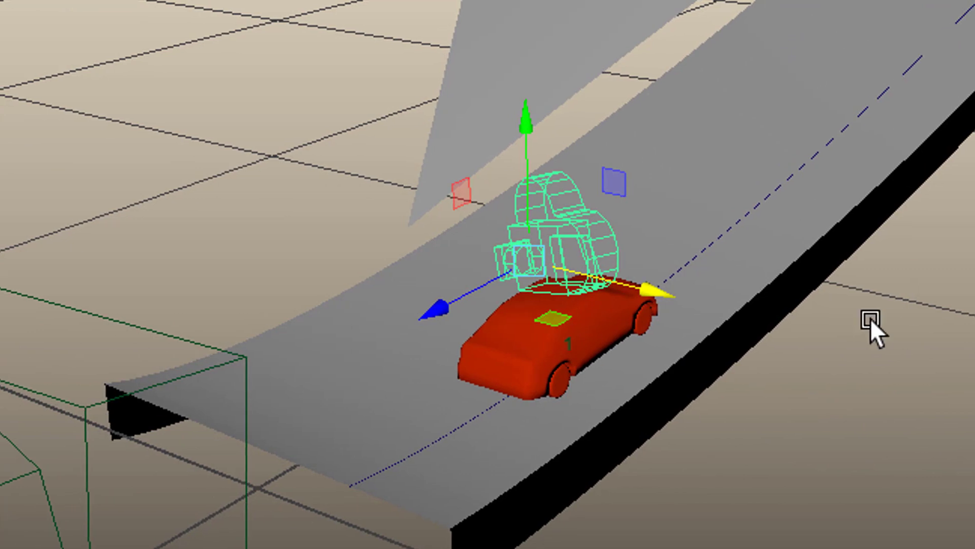
alt+drag(870, 319, 263, 220)
drag(11, 127, 382, 232)
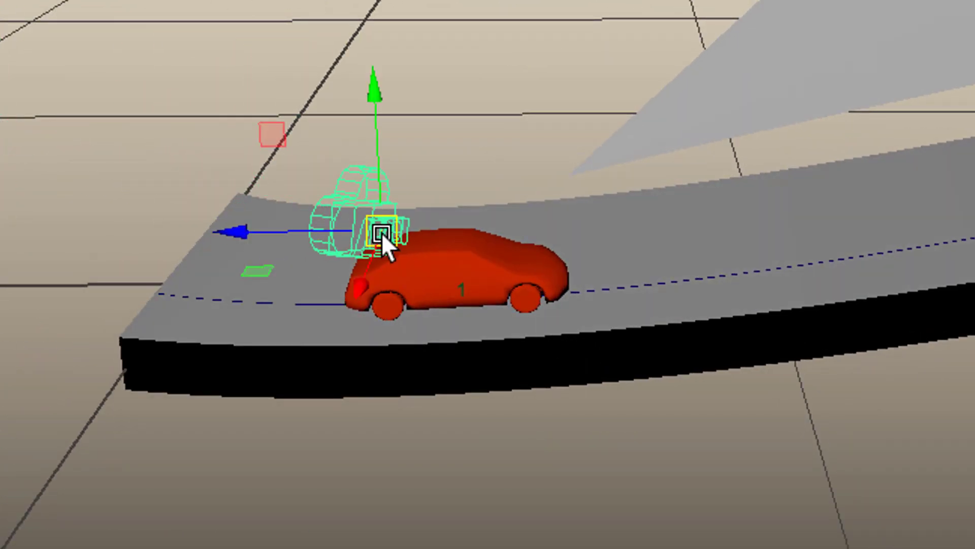
drag(396, 240, 457, 252)
Step: Turn cam2 to face the car's driving direction and zero its Y rotation
alt+drag(431, 343, 675, 388)
alt+right_drag(675, 387, 884, 345)
alt+drag(884, 348, 557, 296)
alt+right_drag(557, 296, 602, 338)
alt+drag(602, 337, 528, 376)
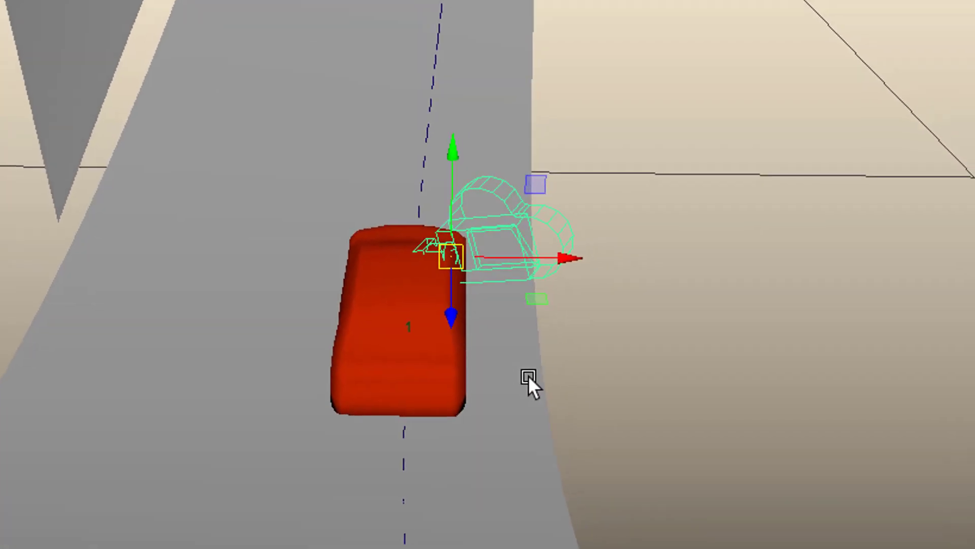
key(e)
drag(409, 351, 212, 413)
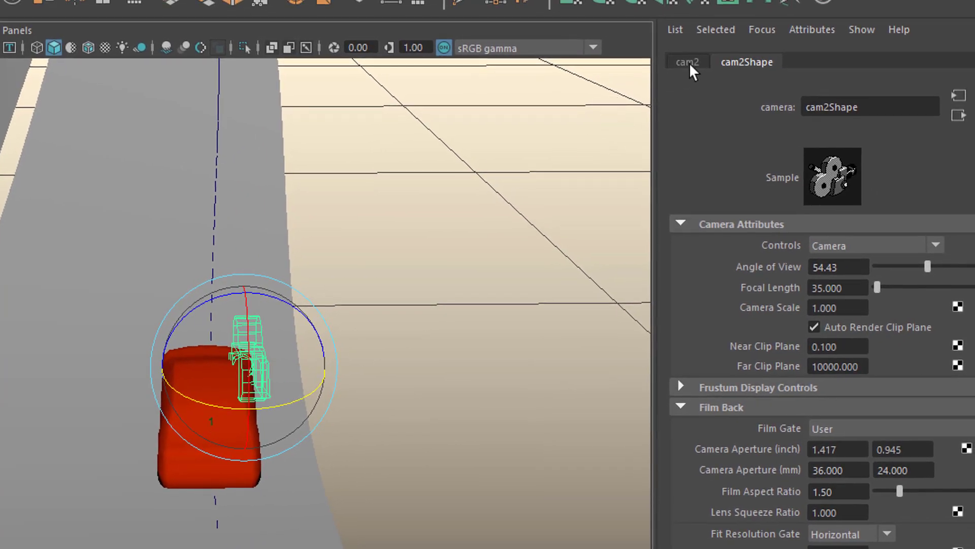
click(691, 64)
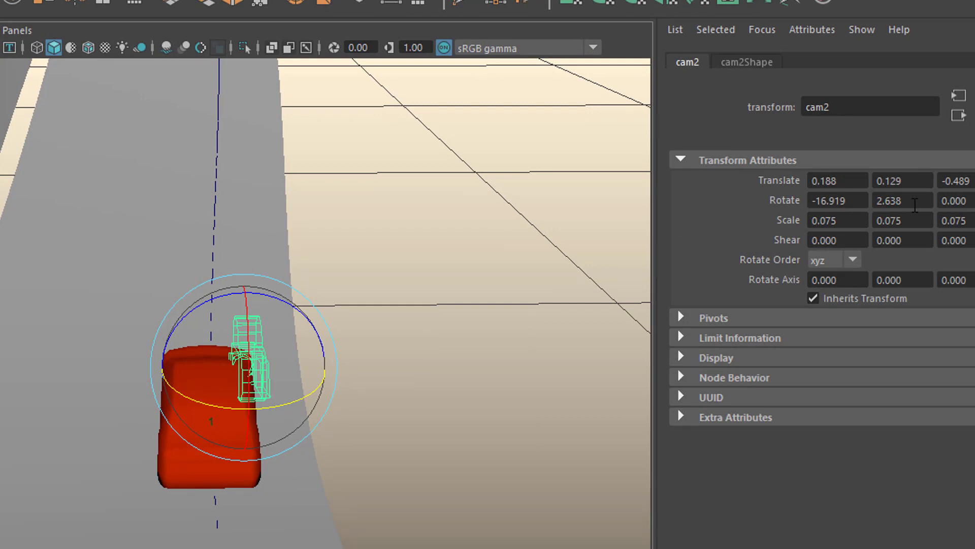
click(915, 203)
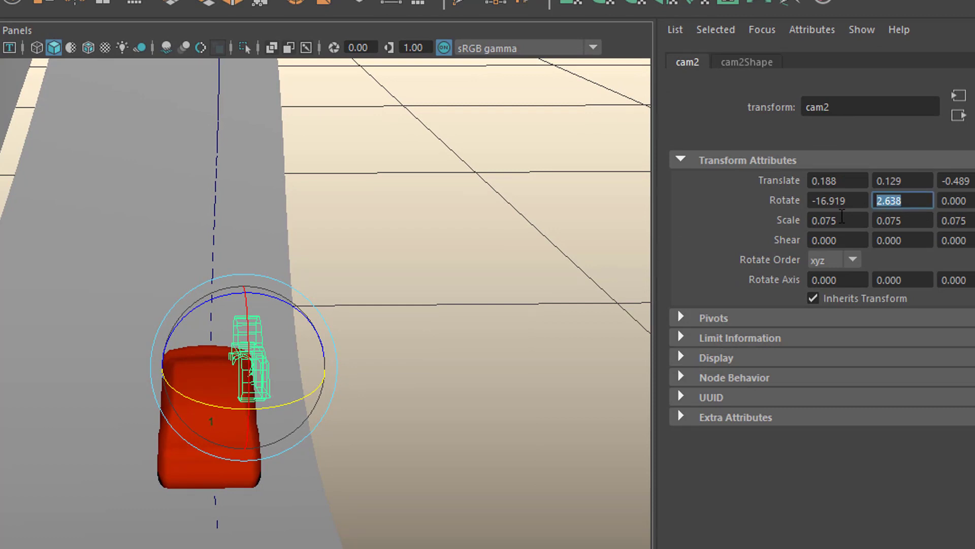
key(Return)
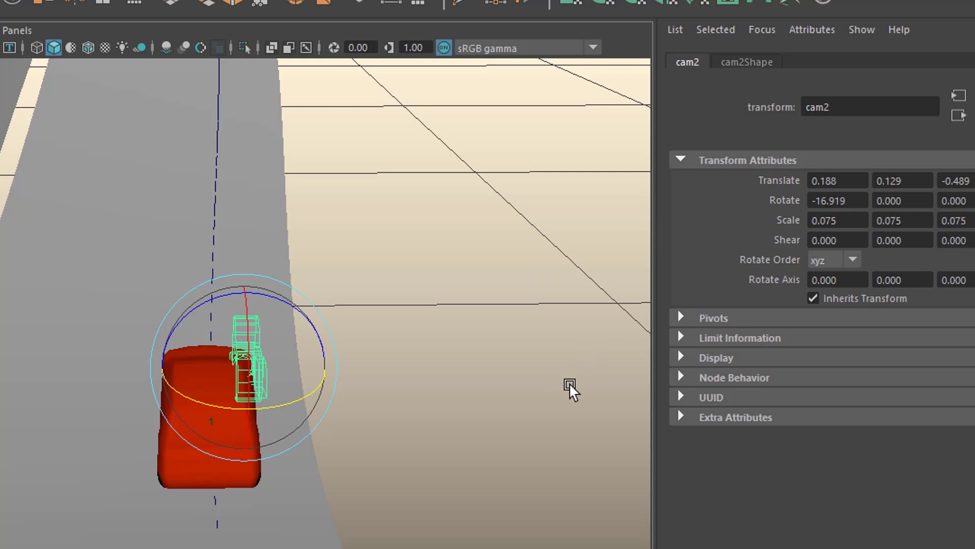
Step: Tilt cam2 nearly level, to an X rotation of about 2.15, and centre it over the car at about X 0.133, Y 0.146
drag(251, 330, 364, 418)
key(w)
drag(319, 373, 171, 338)
Step: Play the animation briefly from an angled persp view to check whether cam2 travels with the car
alt+drag(327, 448, 270, 413)
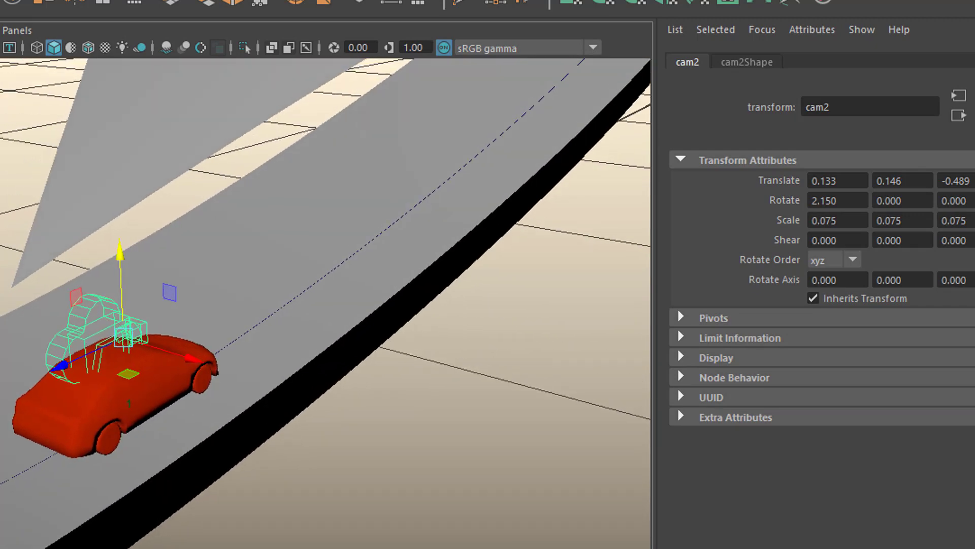
key(alt+v)
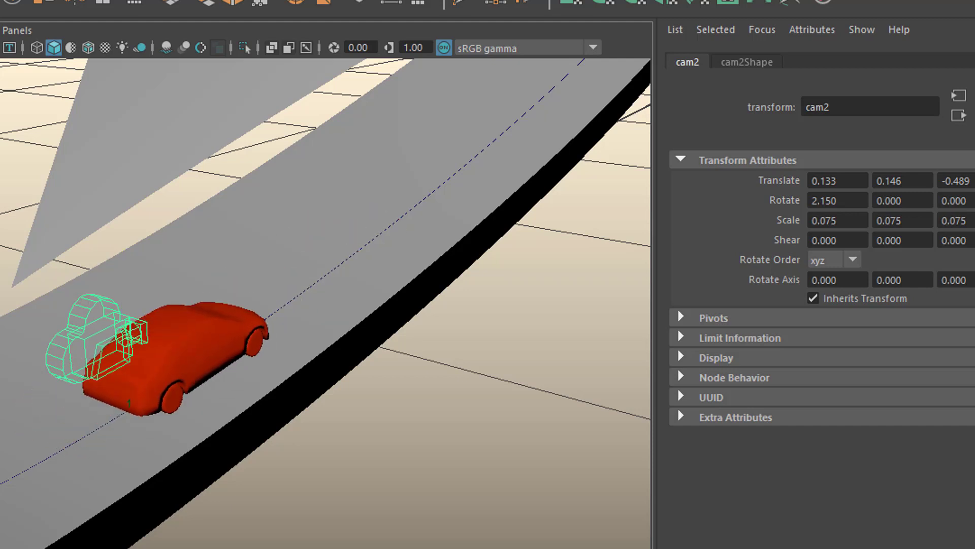
key(alt+v)
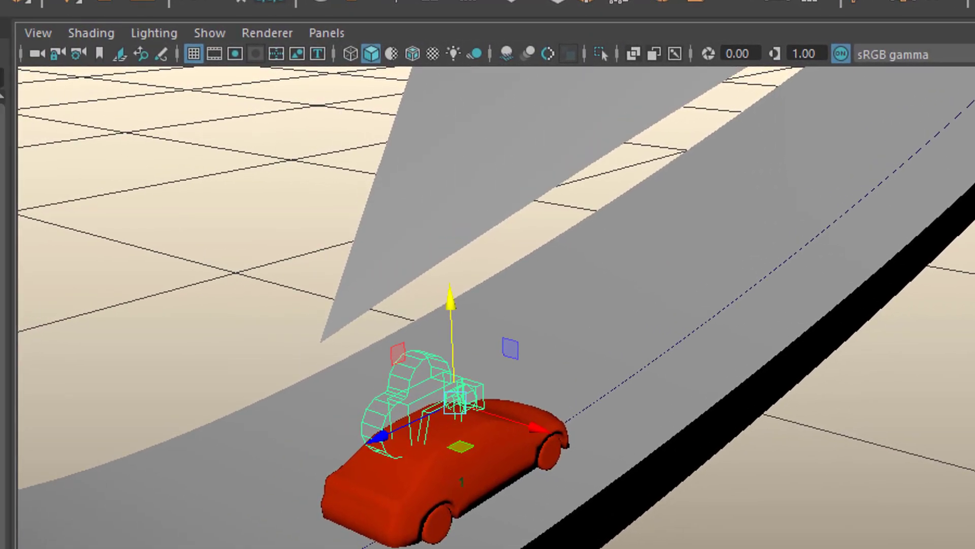
Step: Parent cam2 under CarGroup and check the group's hierarchy by collapsing and expanding it
click(5, 223)
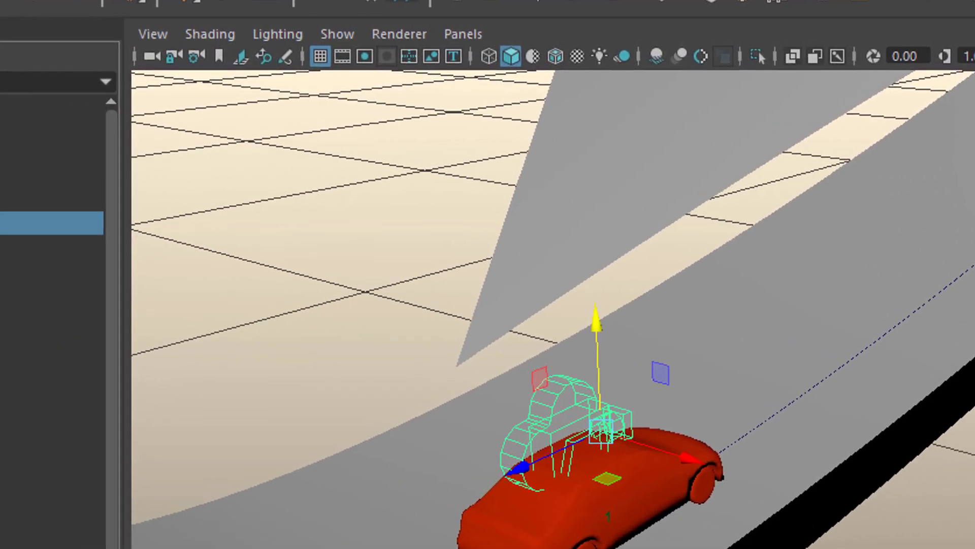
click(3, 247)
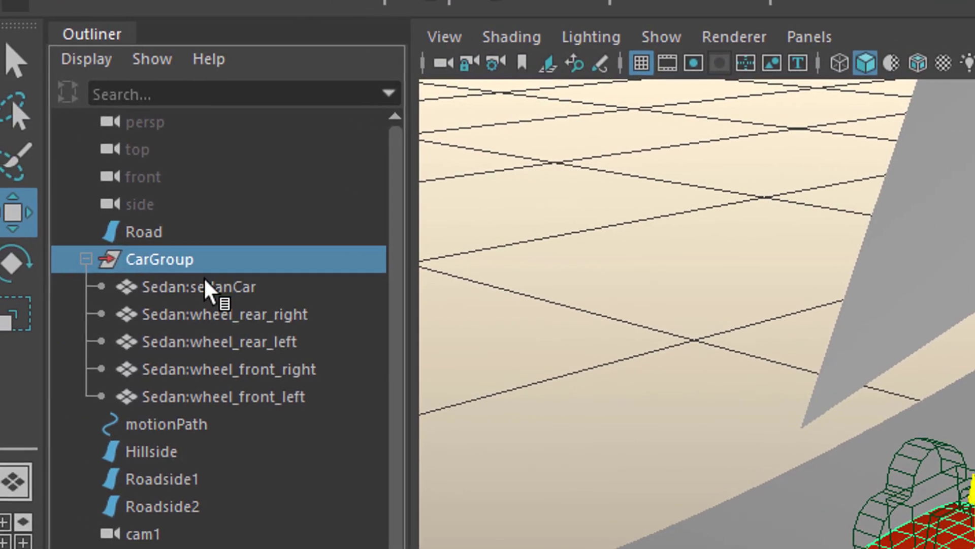
middle_drag(224, 292, 555, 392)
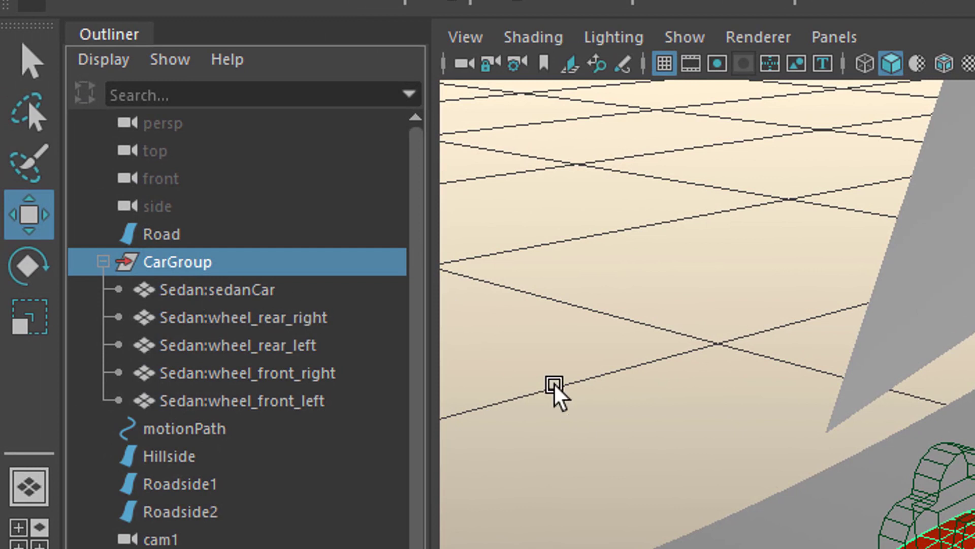
middle_drag(510, 548, 240, 337)
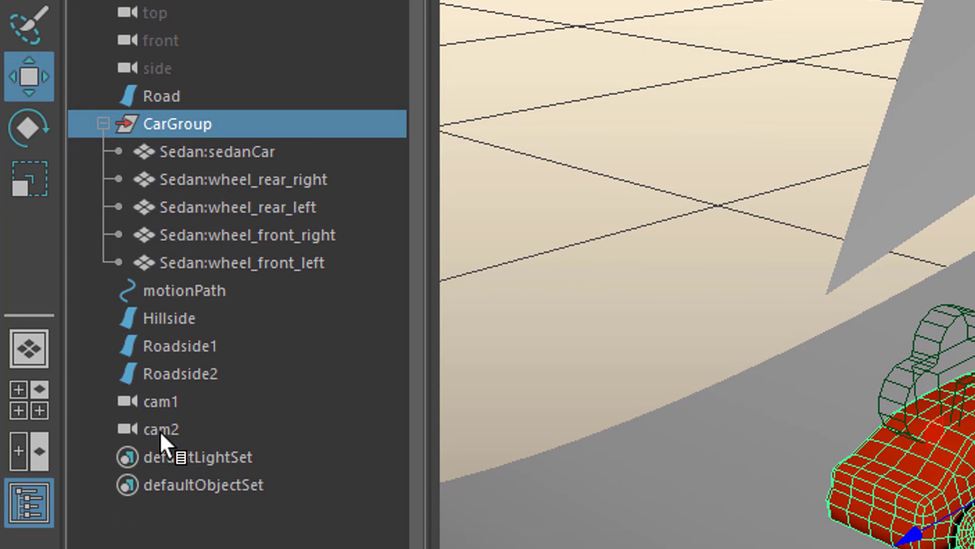
mouse_move(159, 431)
middle_down()
mouse_move(178, 358)
mouse_move(179, 284)
middle_up()
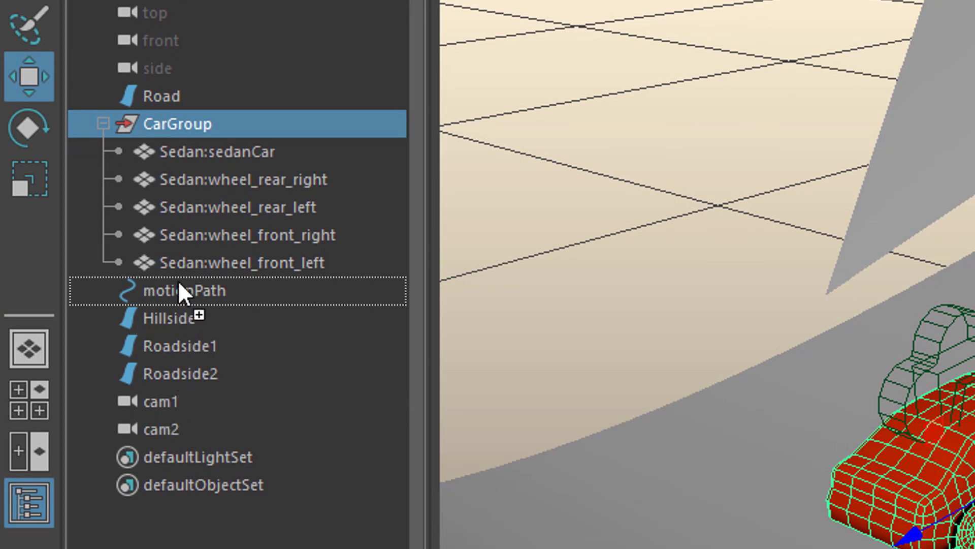
middle_drag(192, 127, 191, 125)
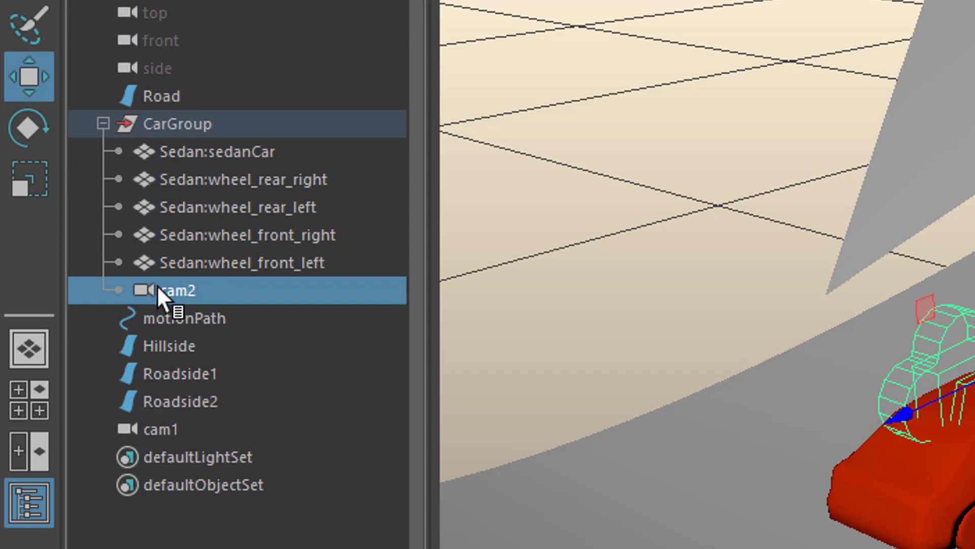
click(101, 127)
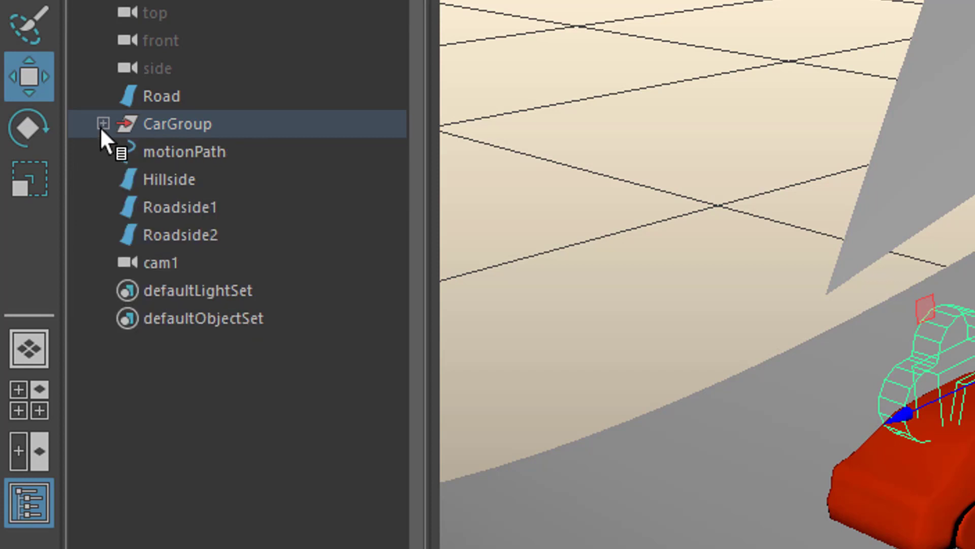
click(103, 124)
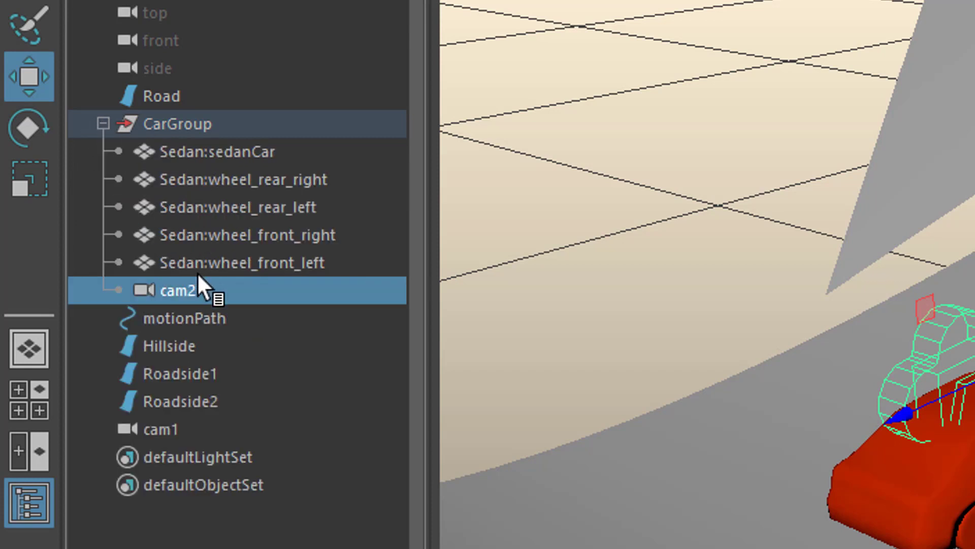
middle_drag(198, 290, 324, 228)
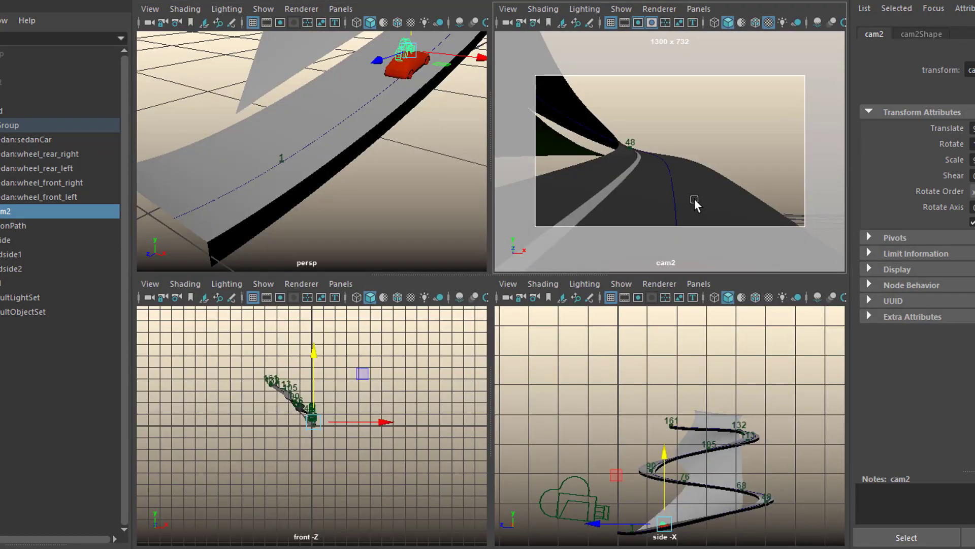
Step: Preview the drive through an enlarged cam2 view, ending in the four-view layout at frame 1
key(space)
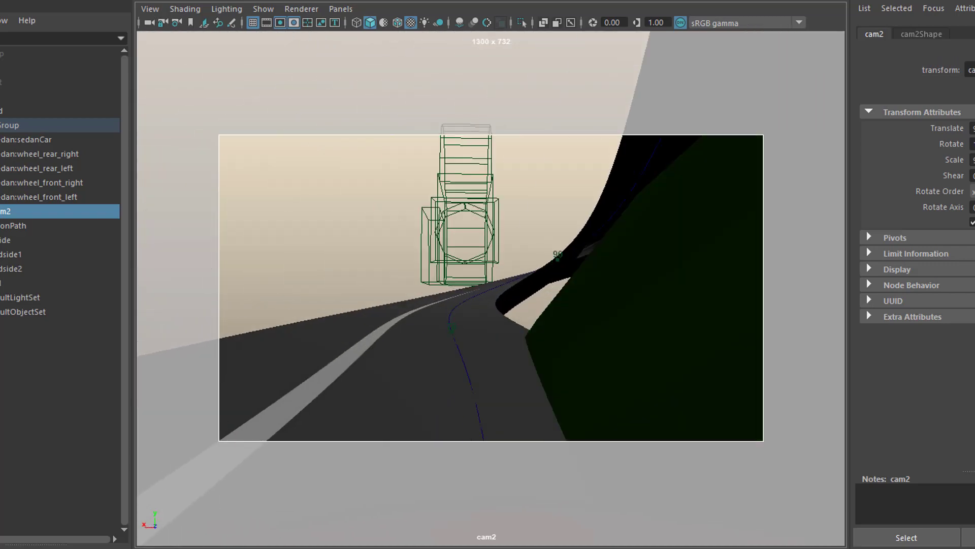
key(space)
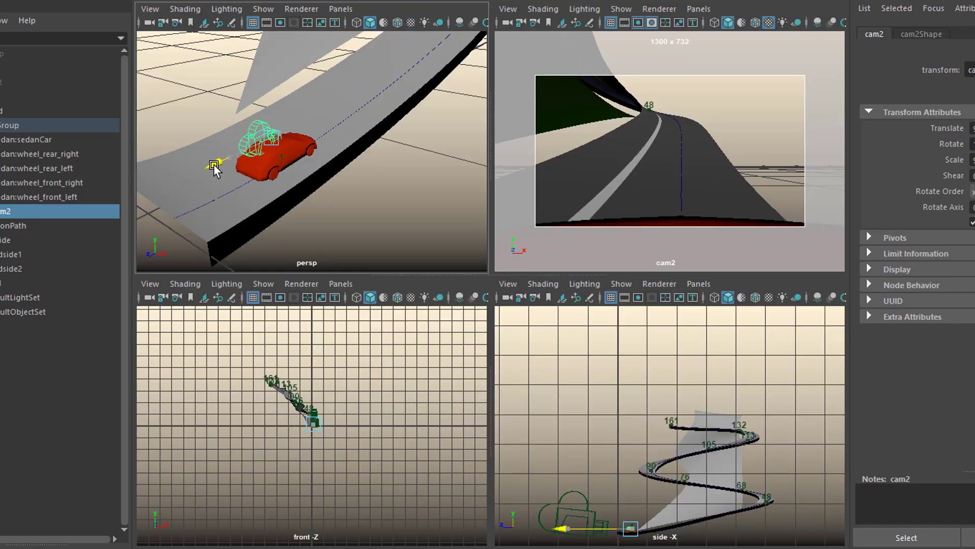
Step: Move cam2 slightly back and up behind the roof, tilt it down to frame the car's front, and preview the shot
mouse_move(207, 173)
mouse_down()
mouse_move(174, 183)
mouse_move(200, 174)
mouse_move(187, 176)
mouse_up()
drag(244, 90, 246, 70)
key(e)
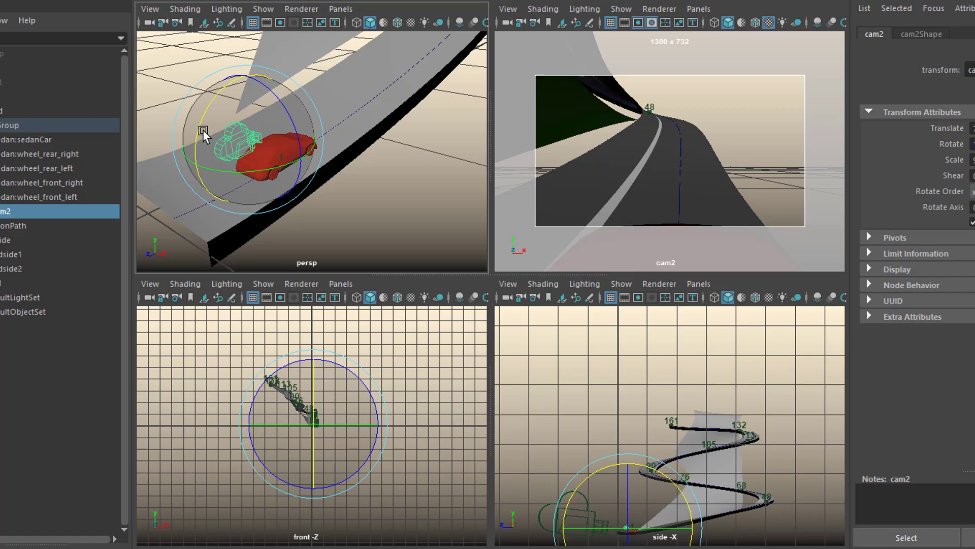
drag(199, 130, 200, 117)
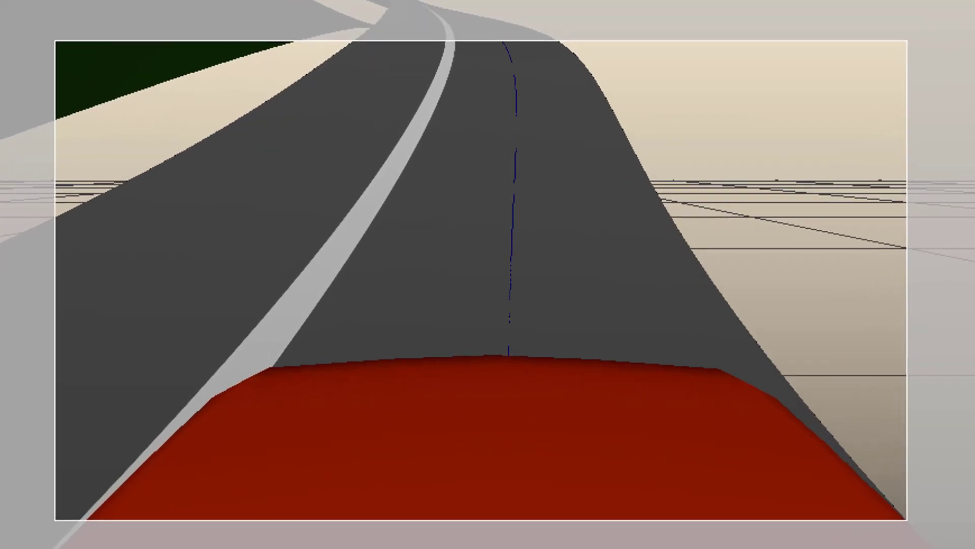
key(alt+v)
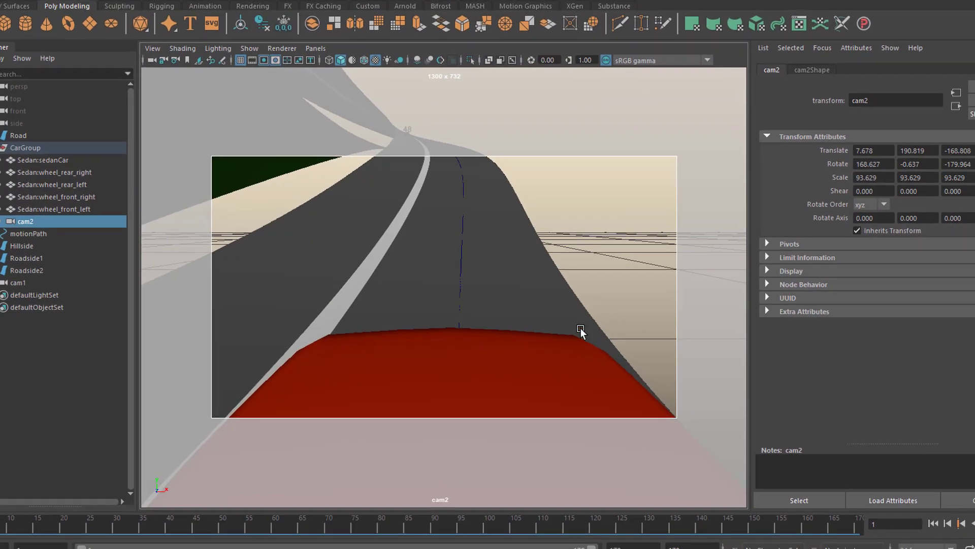
Step: Move cam2 farther behind and above the car, to about 3.8, 210.5, -517.7, so the whole car is framed
key(space)
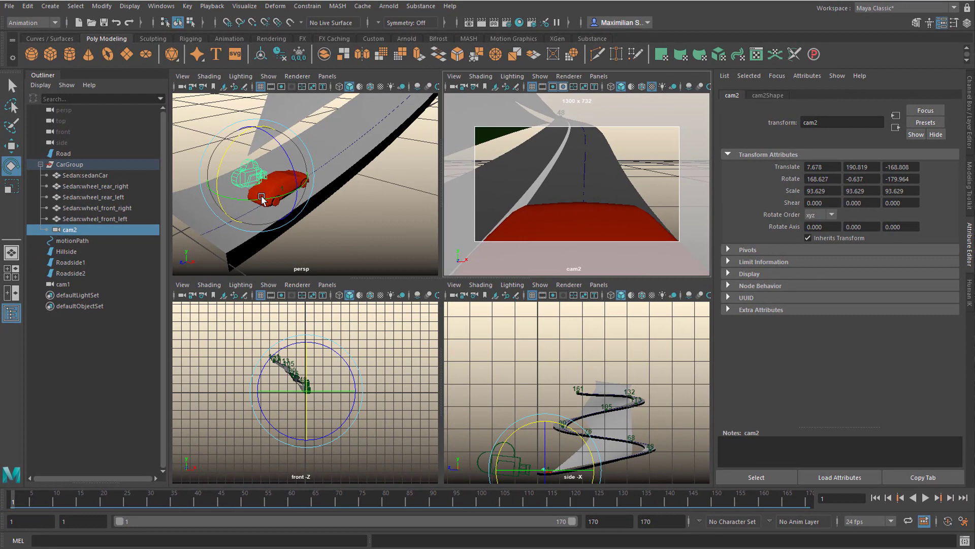
key(w)
drag(217, 194, 146, 228)
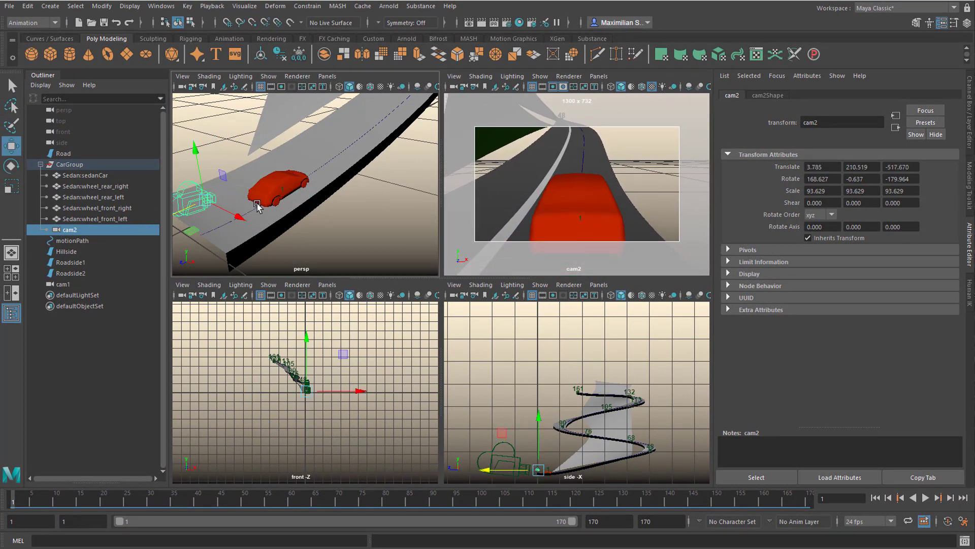
Step: Play the chase shot in an enlarged cam2 view and rewind to frame 1
key(space)
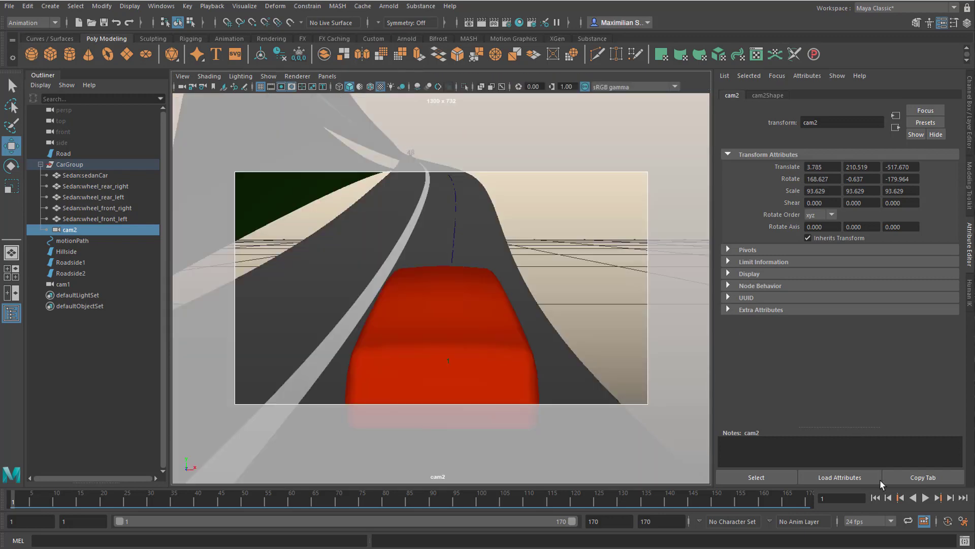
click(925, 499)
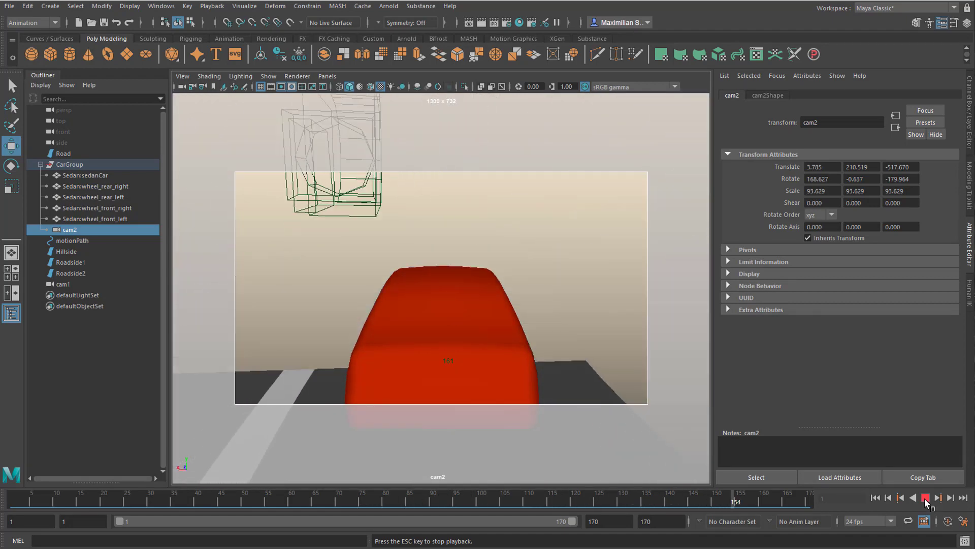
click(876, 498)
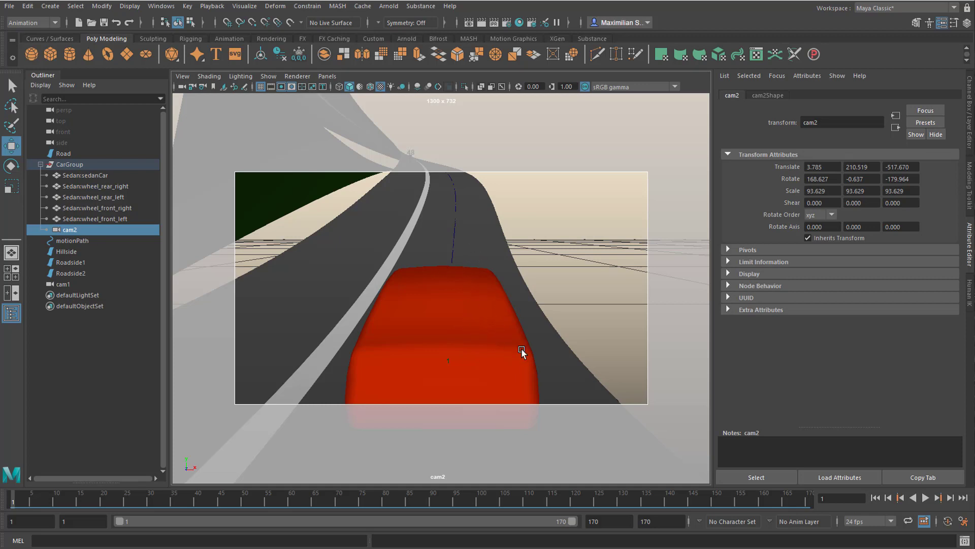
Step: Set cam2's focal length to 15 and play the wider shot through the camera
click(769, 96)
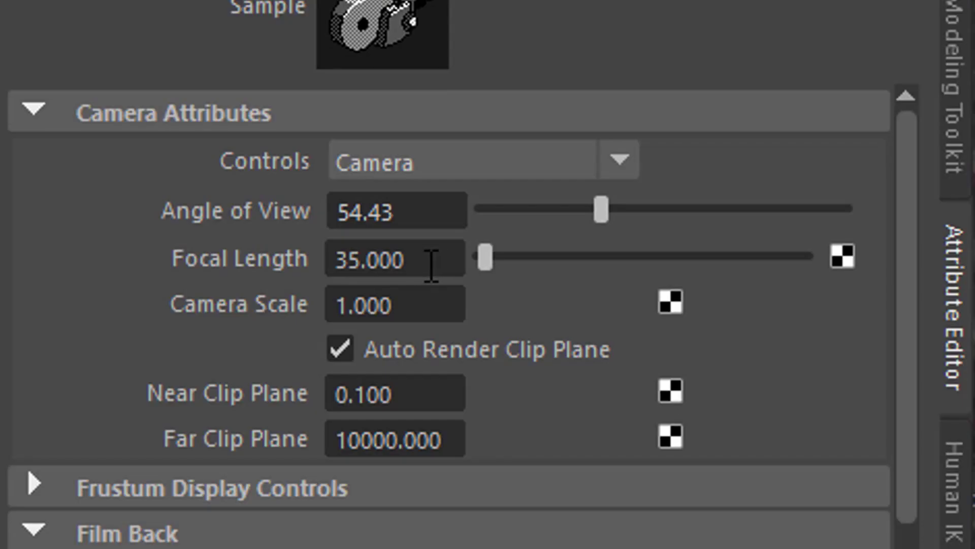
drag(432, 264, 304, 300)
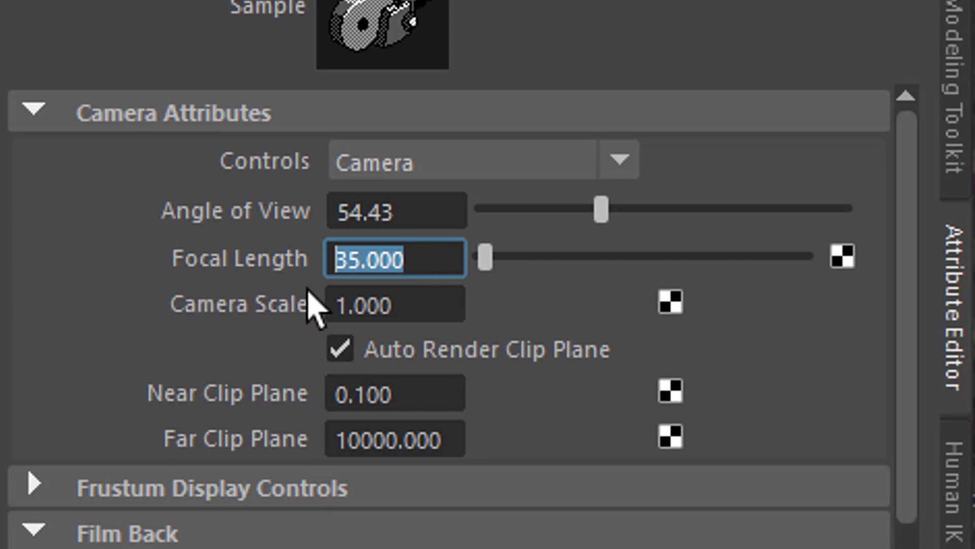
text(1)
text(5)
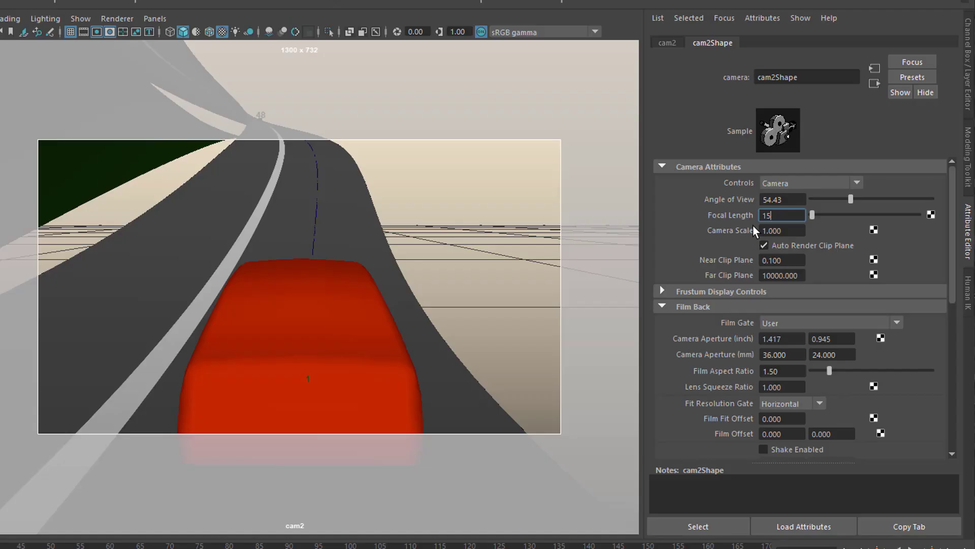
key(Return)
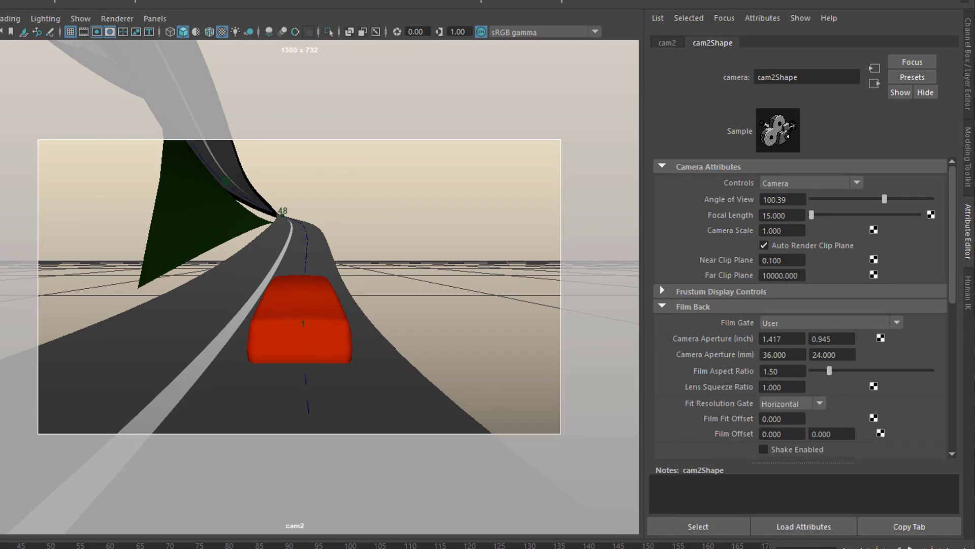
key(alt+v)
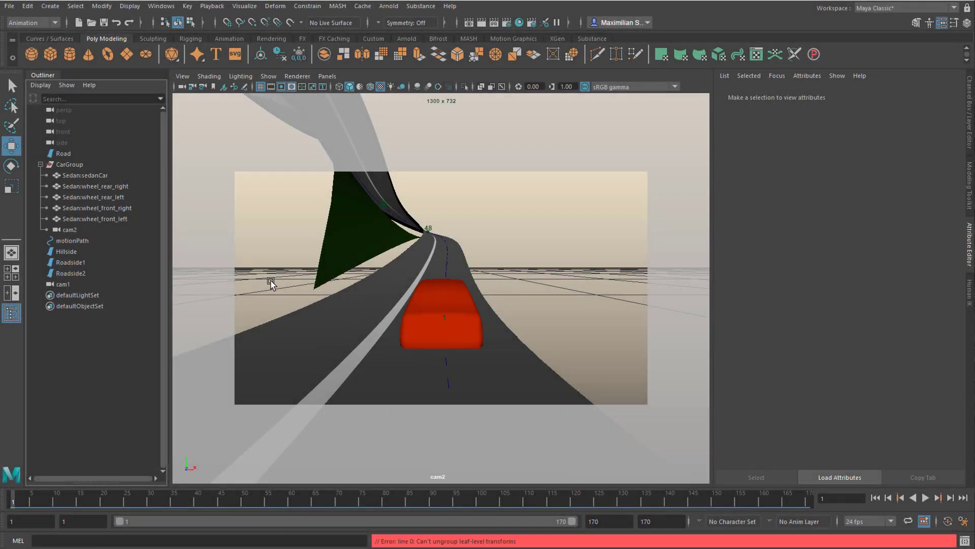
Step: Try creating a new camera from the cam2 view while cam2 is selected, and undo its creation
click(69, 232)
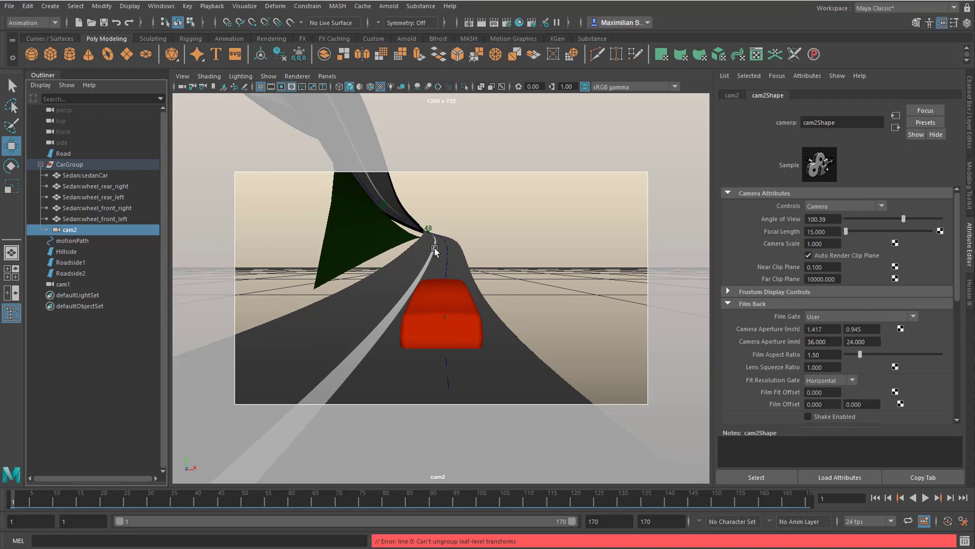
click(182, 76)
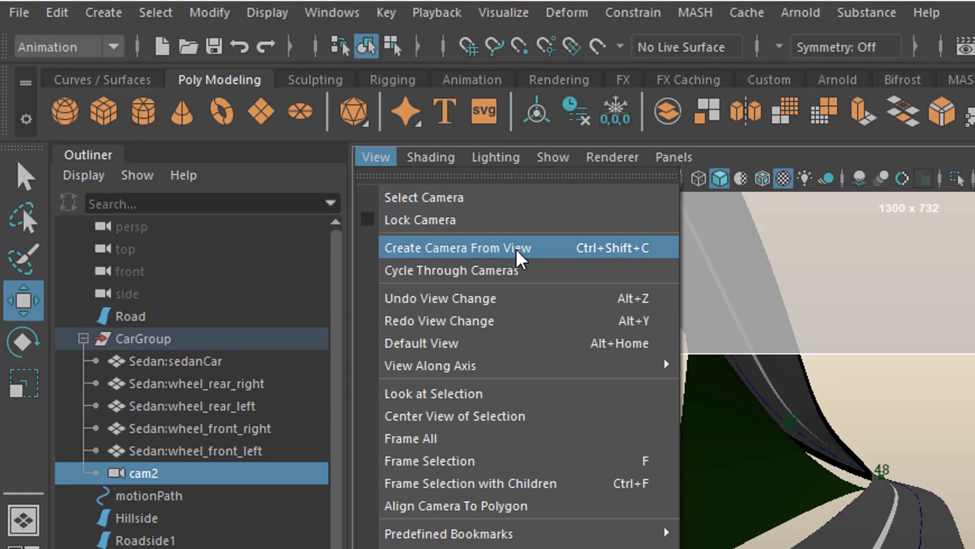
click(517, 249)
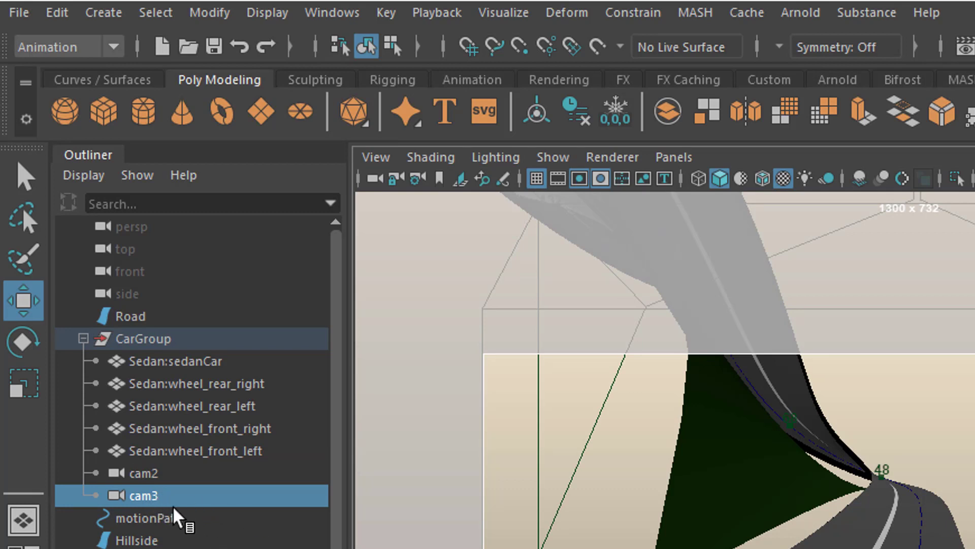
key(ctrl+z)
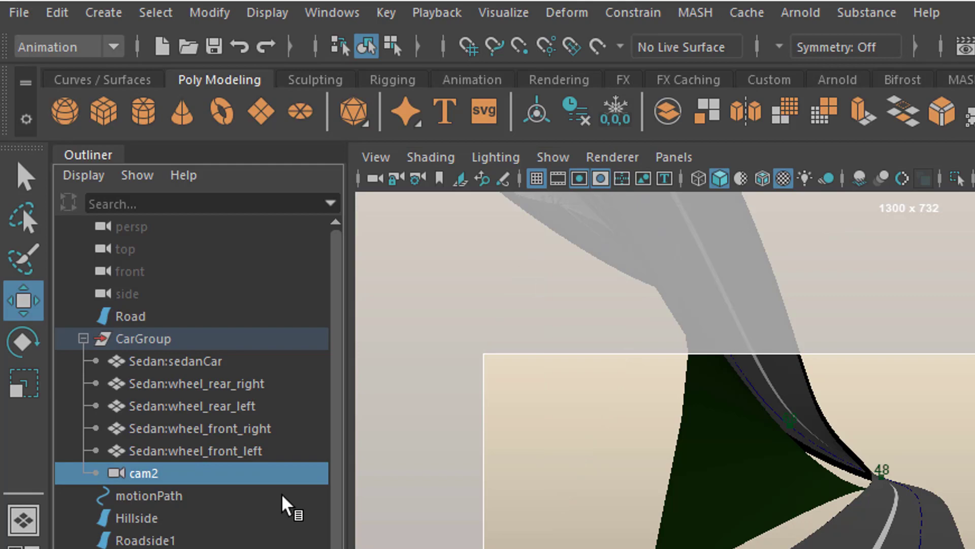
Step: Look through cam1 in the viewport, play its shot and rewind to frame 1
click(915, 523)
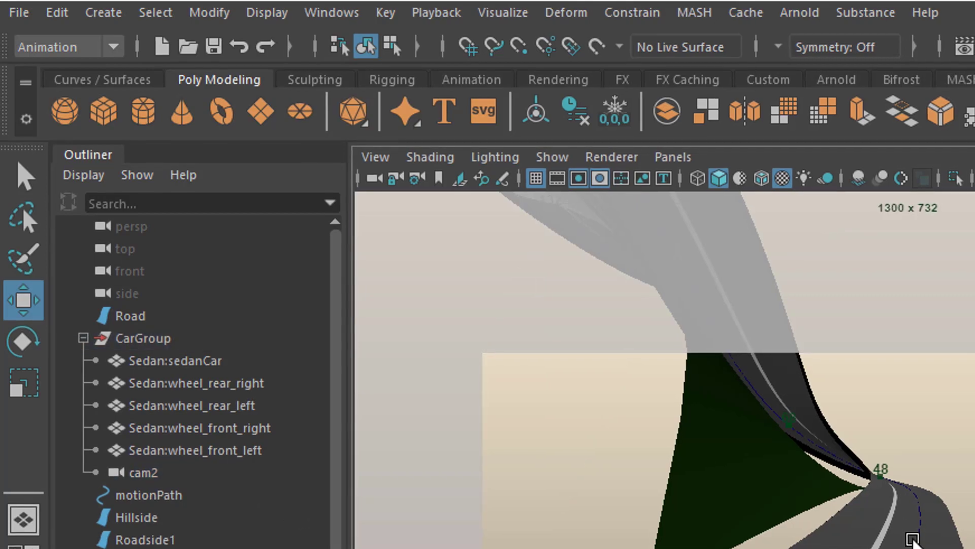
key(space)
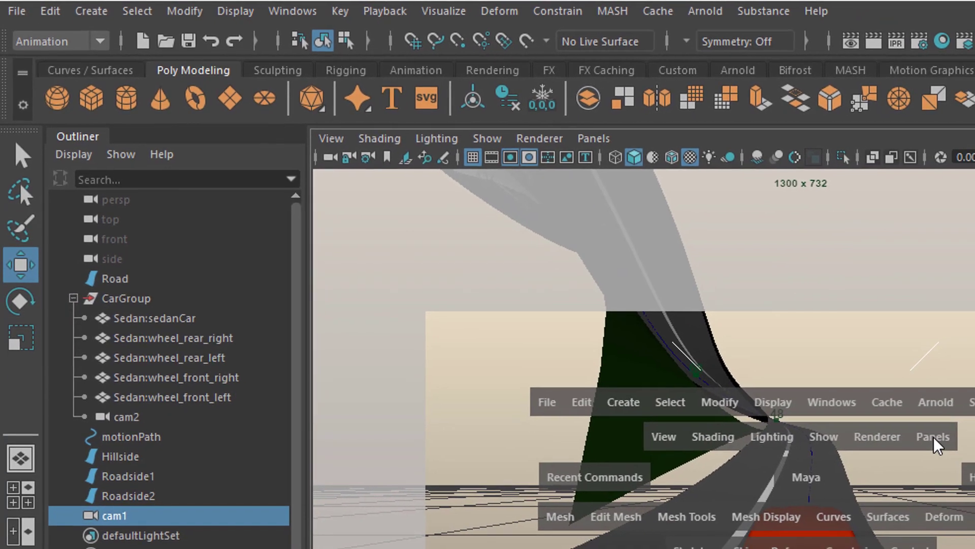
click(973, 478)
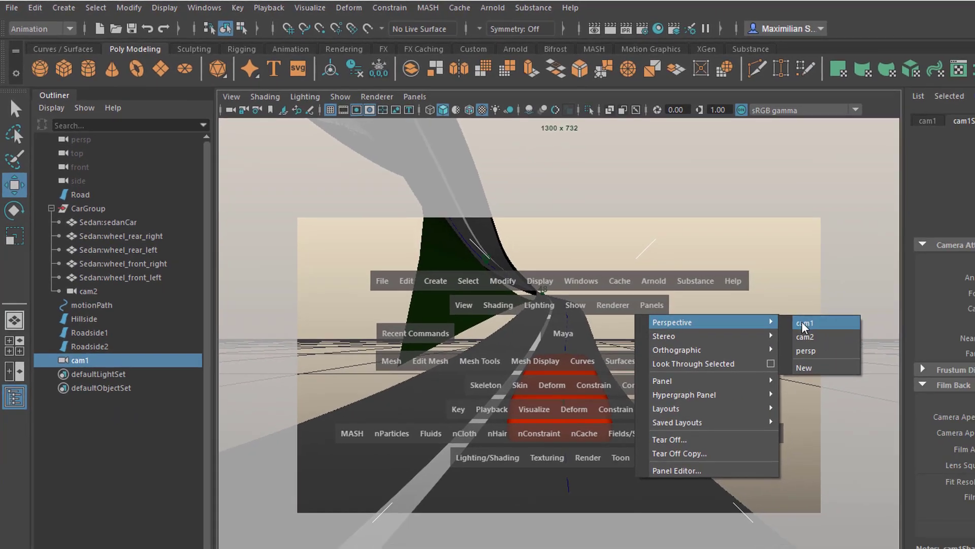
click(973, 394)
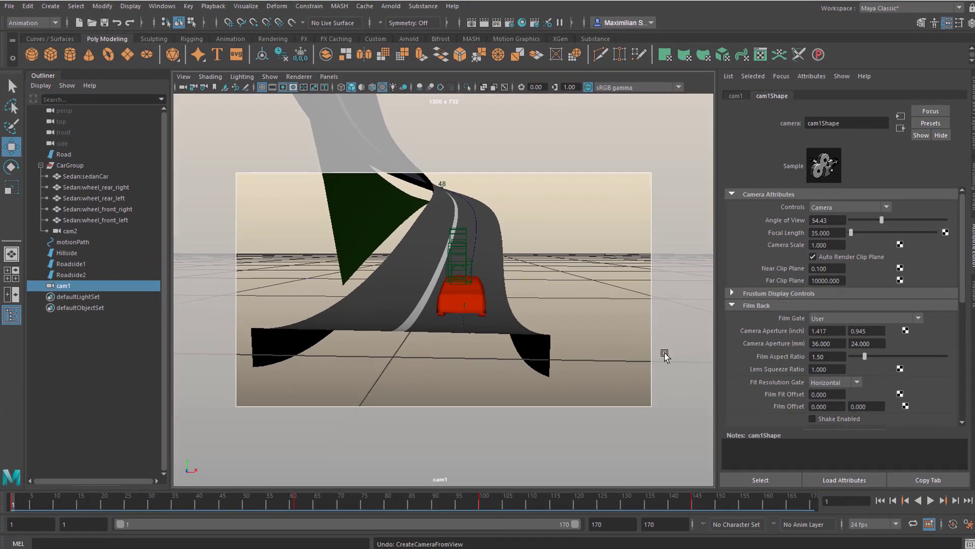
click(925, 498)
click(875, 498)
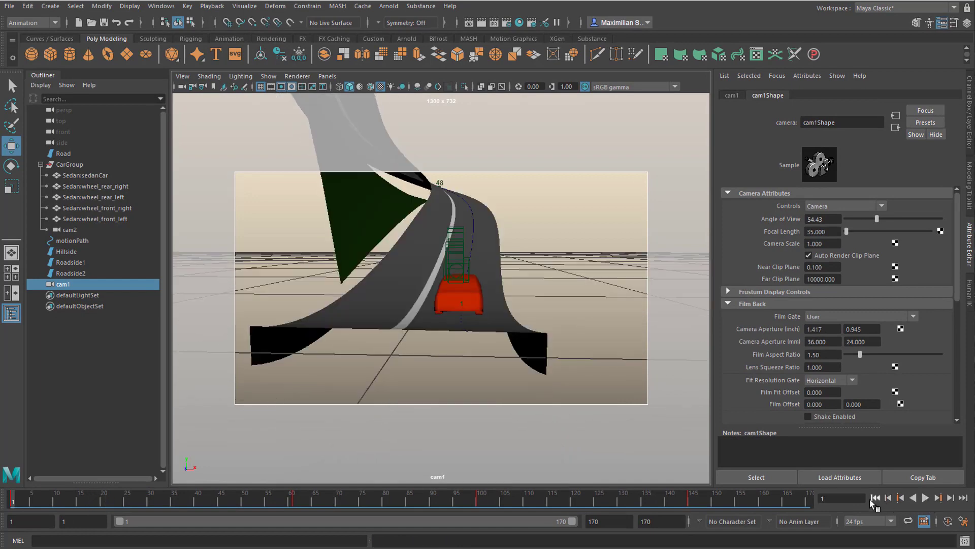
Step: Create a third camera, cam3, from the current cam1 view and collapse CarGroup in the Outliner
click(183, 77)
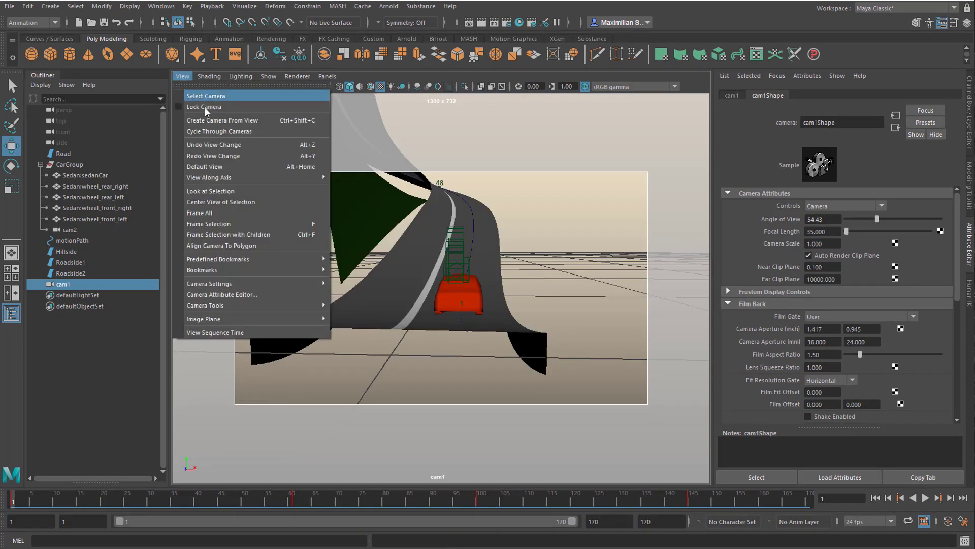
click(215, 121)
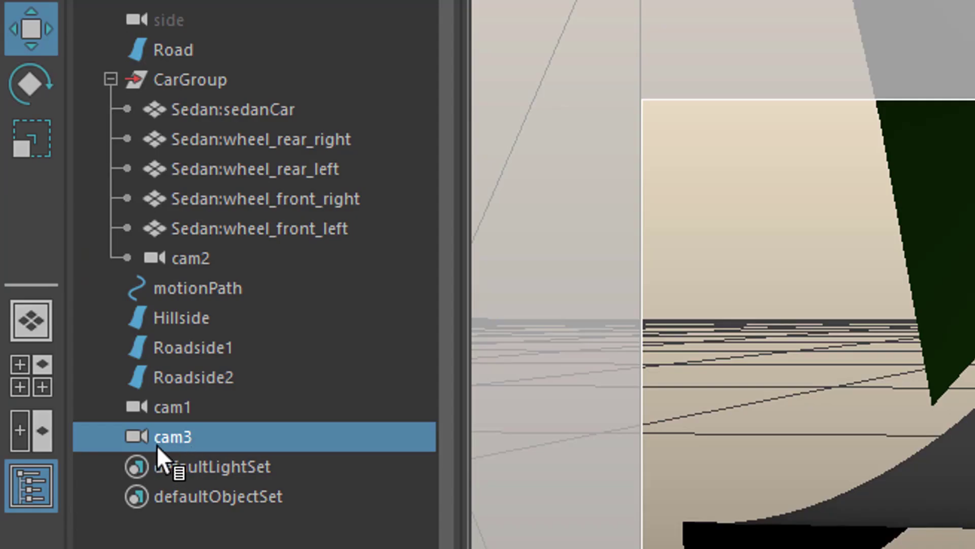
click(110, 79)
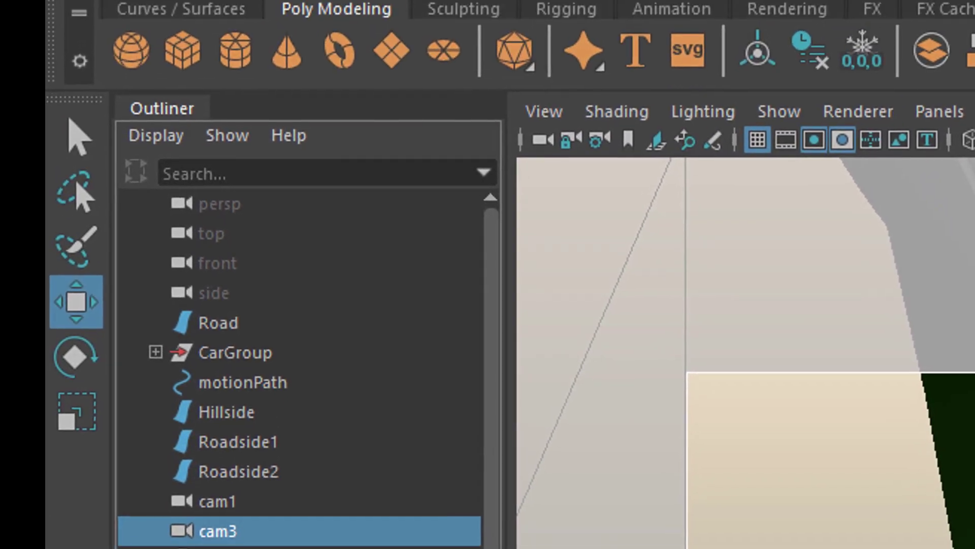
click(153, 0)
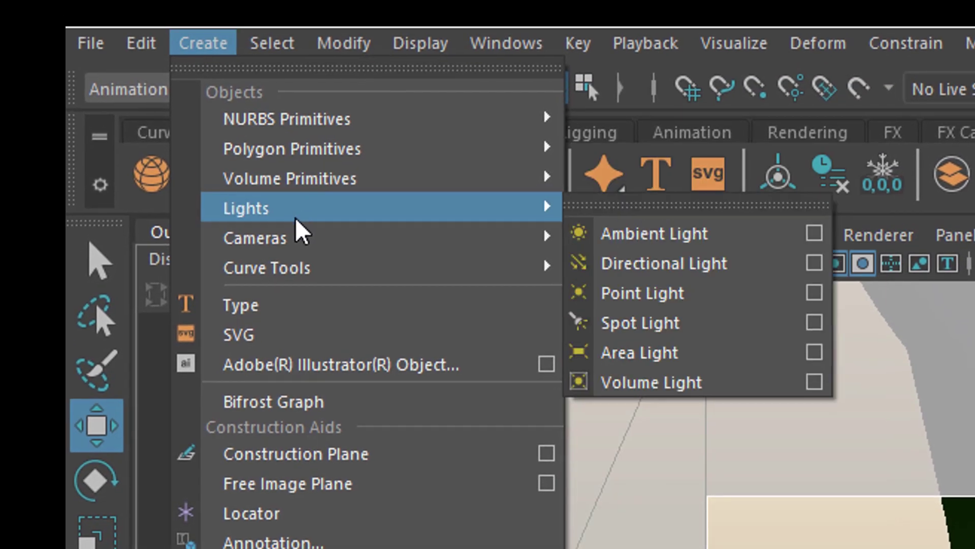
mouse_move(285, 179)
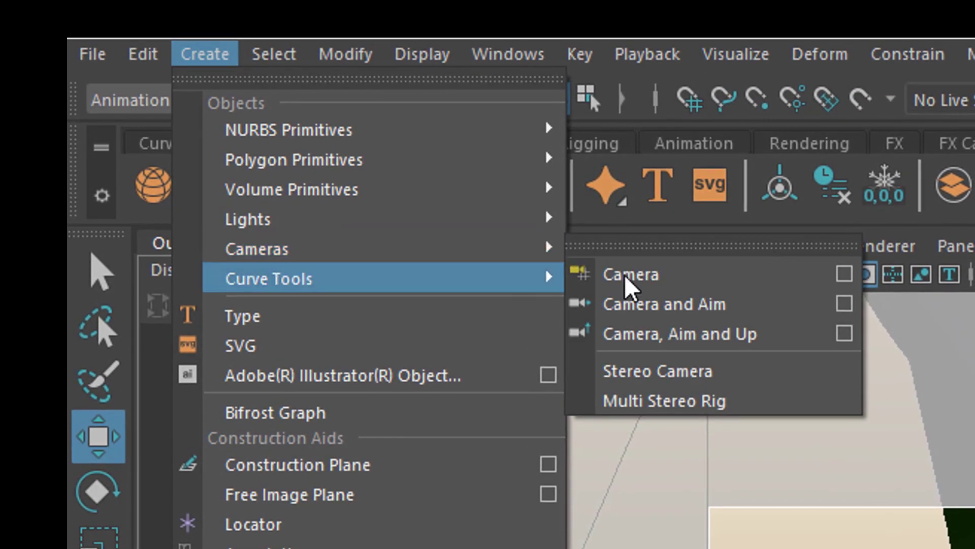
key(Escape)
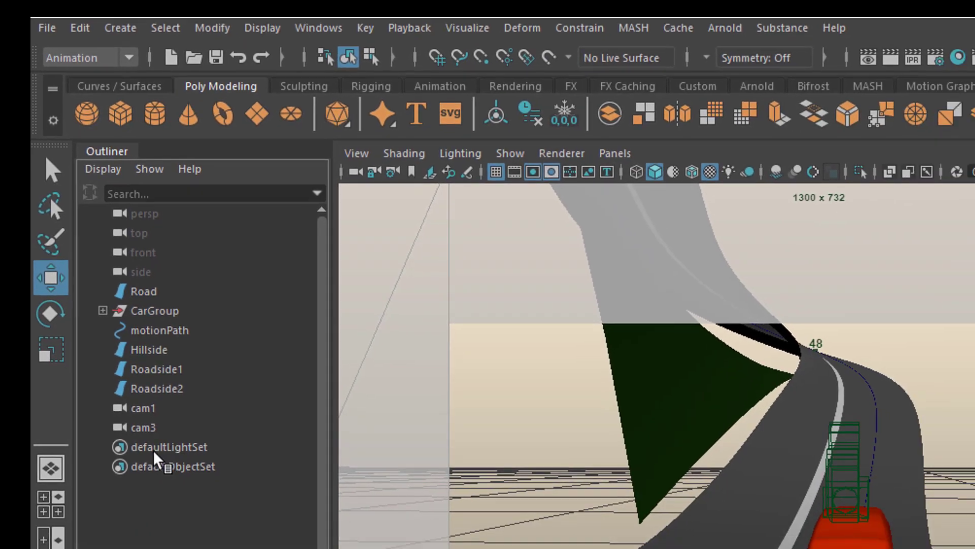
Step: Set cam3's Controls to Camera and Aim while viewing the scene in perspective
click(143, 427)
key(ctrl+a)
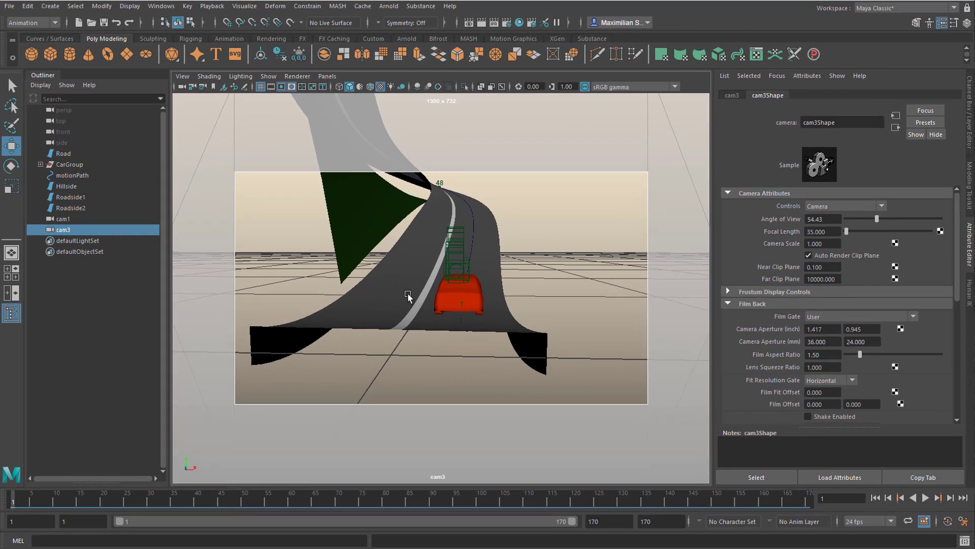
key(space)
key(space)
alt+right_drag(454, 304, 255, 361)
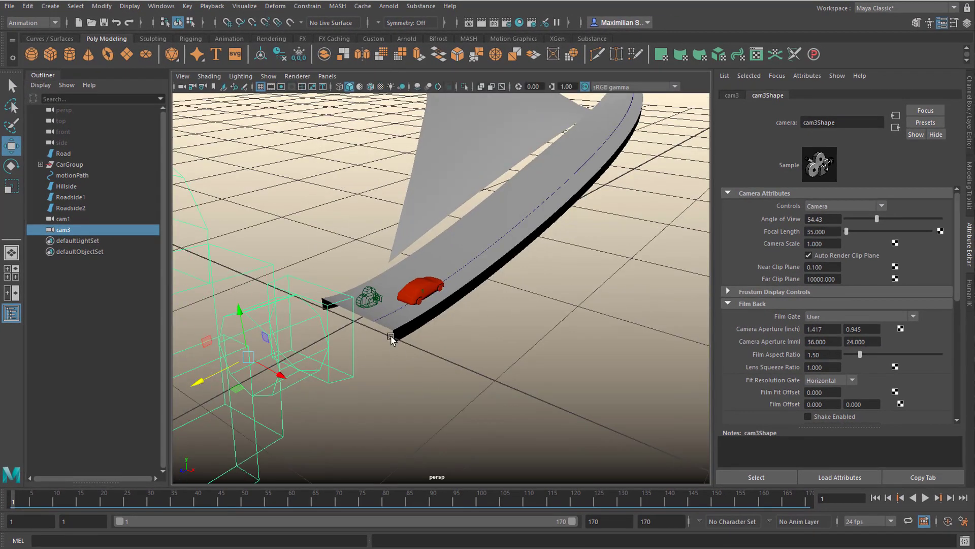
alt+drag(255, 361, 334, 385)
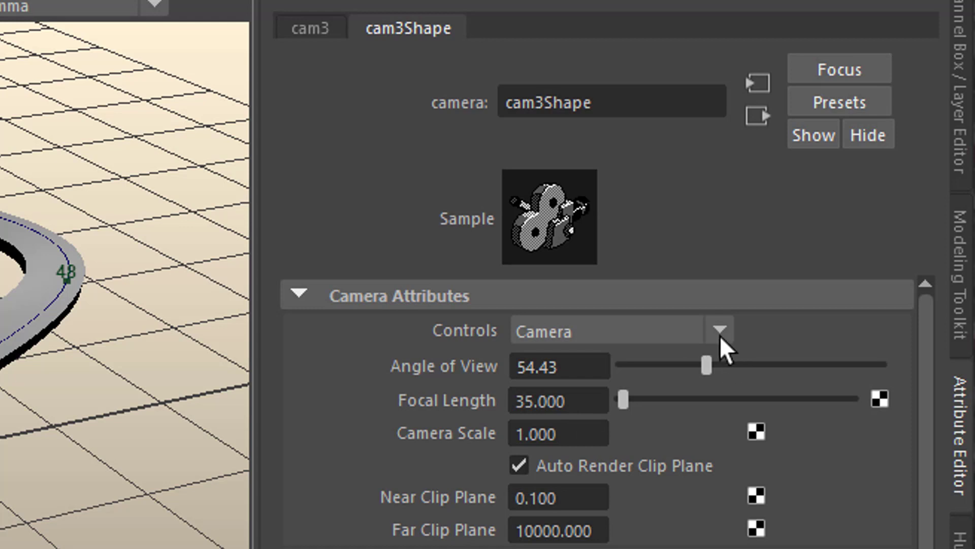
click(720, 335)
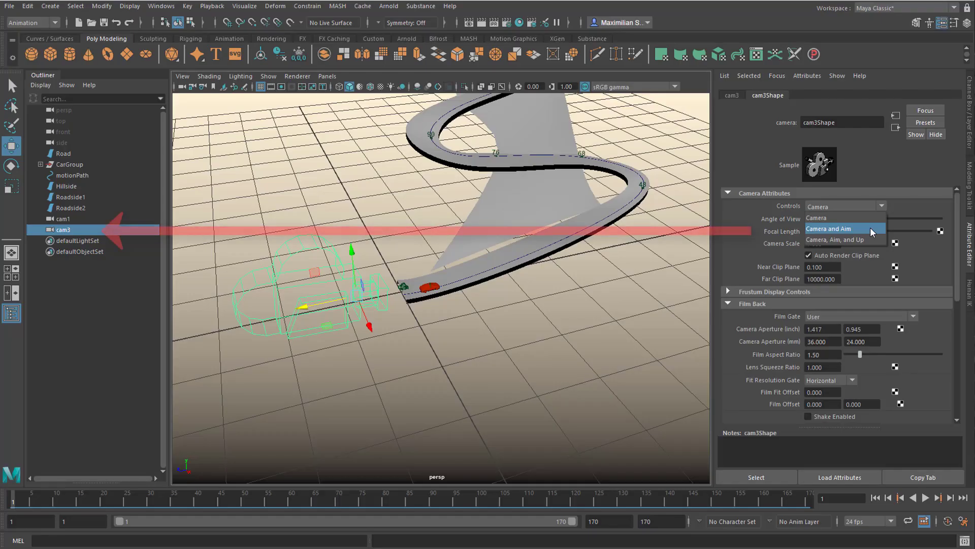
click(871, 229)
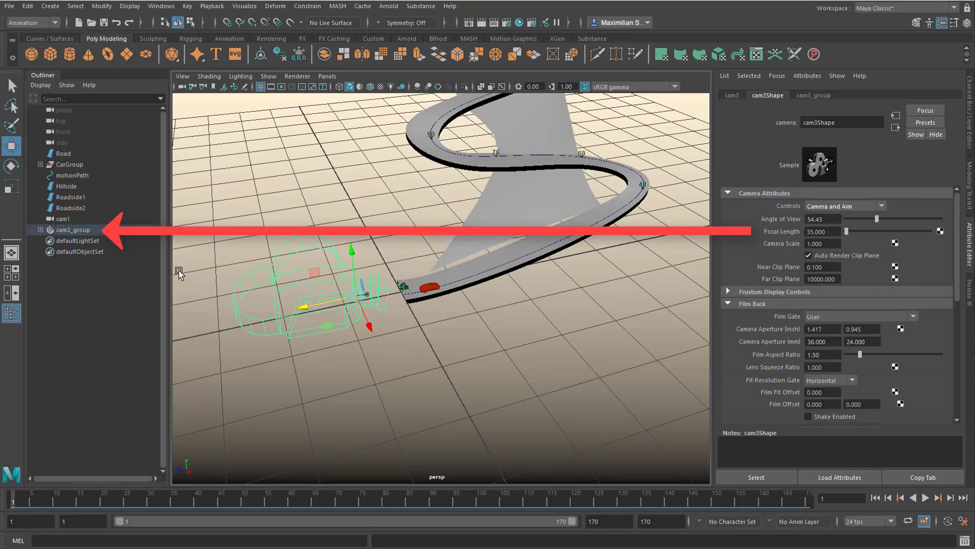
Step: Expand cam3_group and move the cam3_aim locator away from the camera to above the car to tilt cam3
click(40, 229)
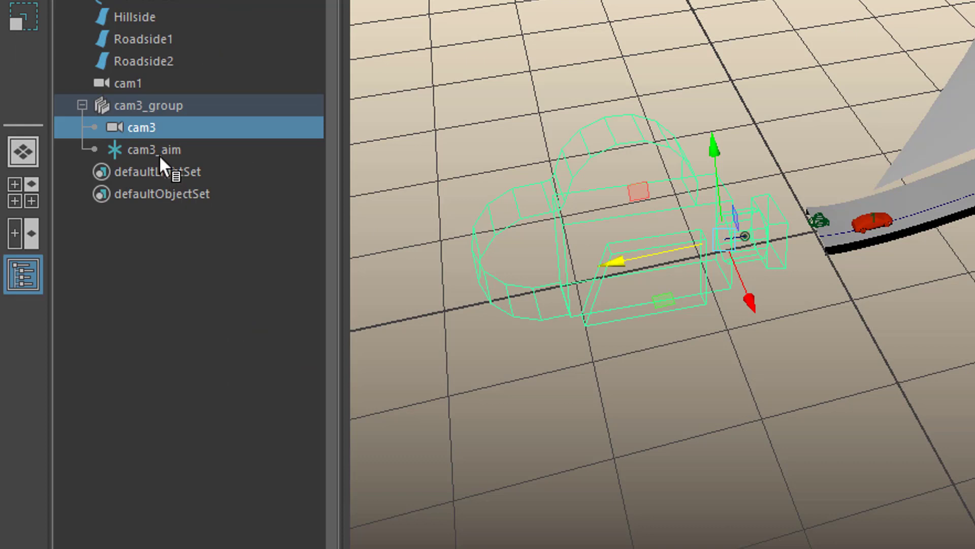
click(159, 151)
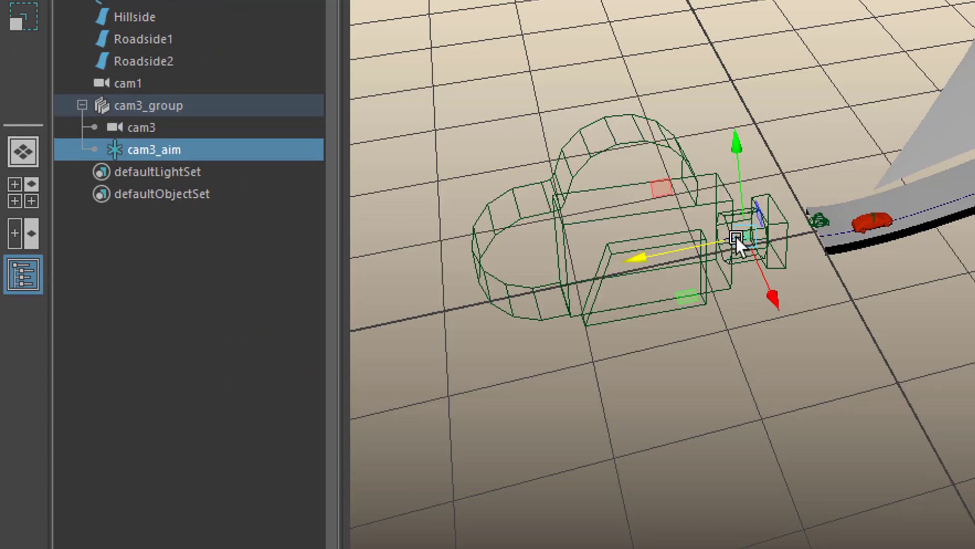
middle_drag(649, 256, 755, 220)
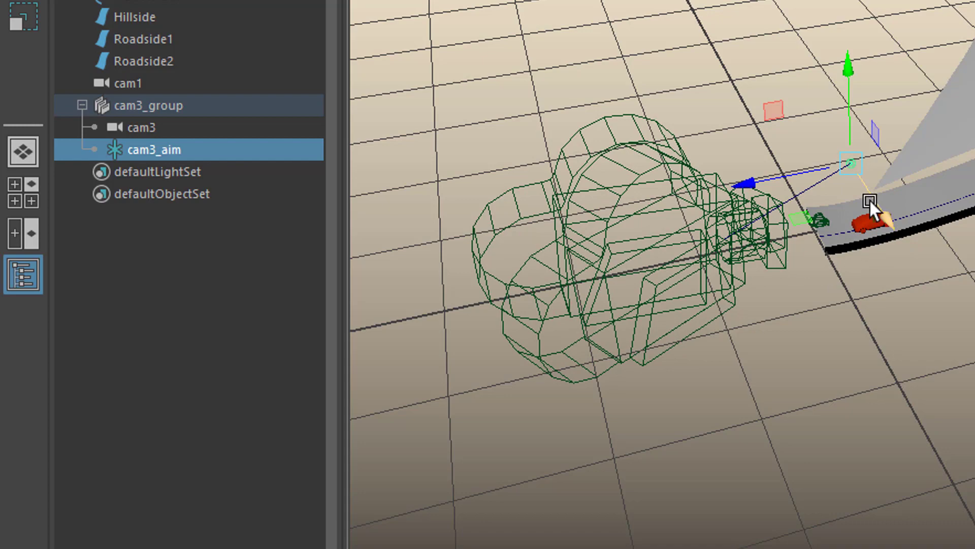
scroll(839, 269, up, 5)
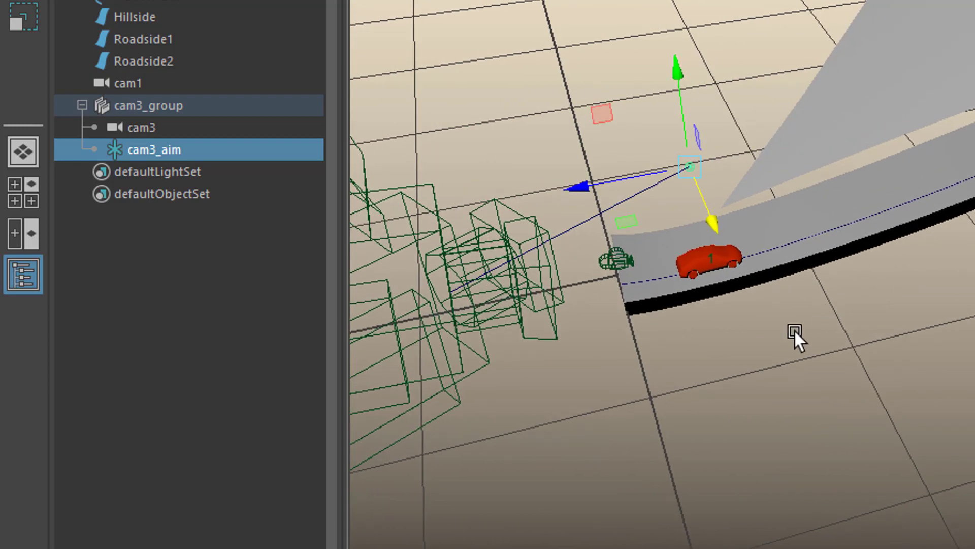
alt+drag(880, 310, 948, 347)
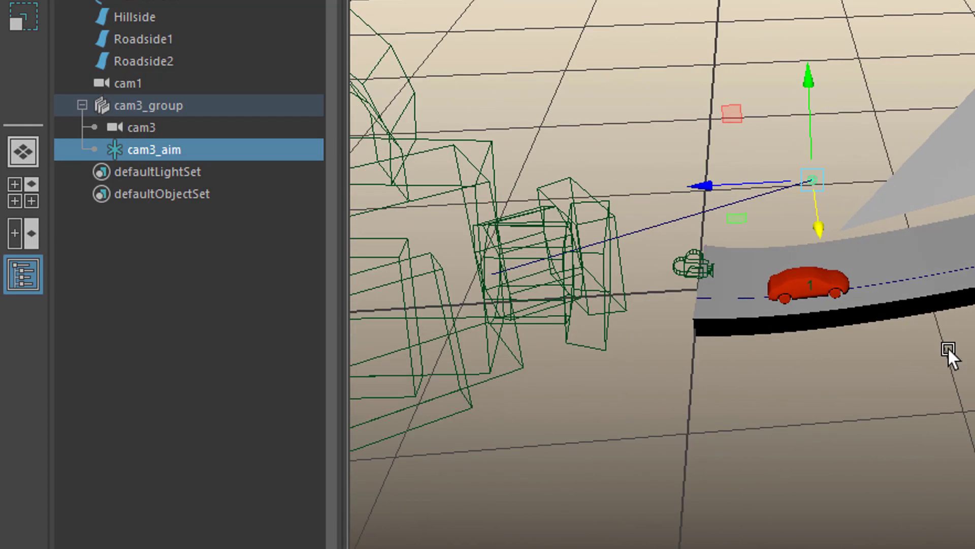
Step: Point-constrain cam3_aim to the car so that cam3's aim follows it along the road
click(796, 277)
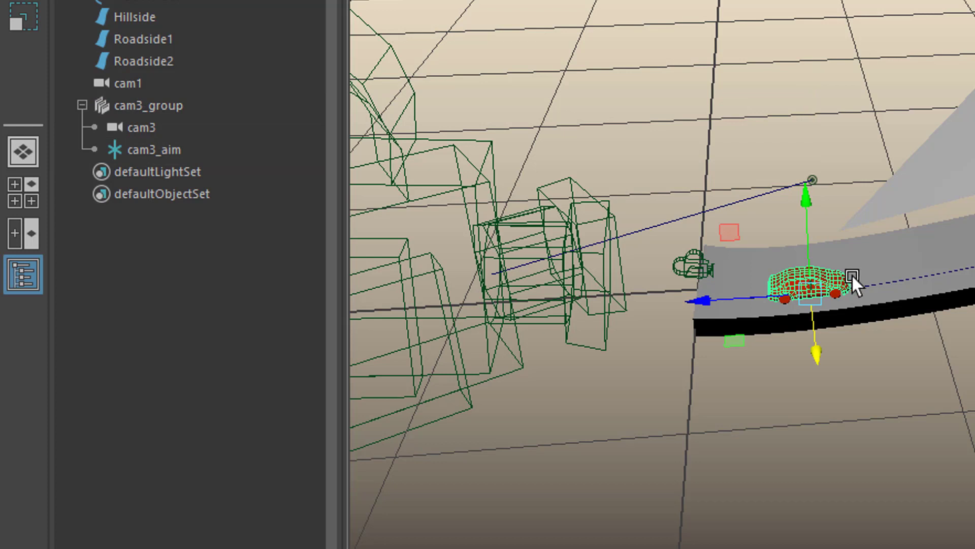
click(157, 149)
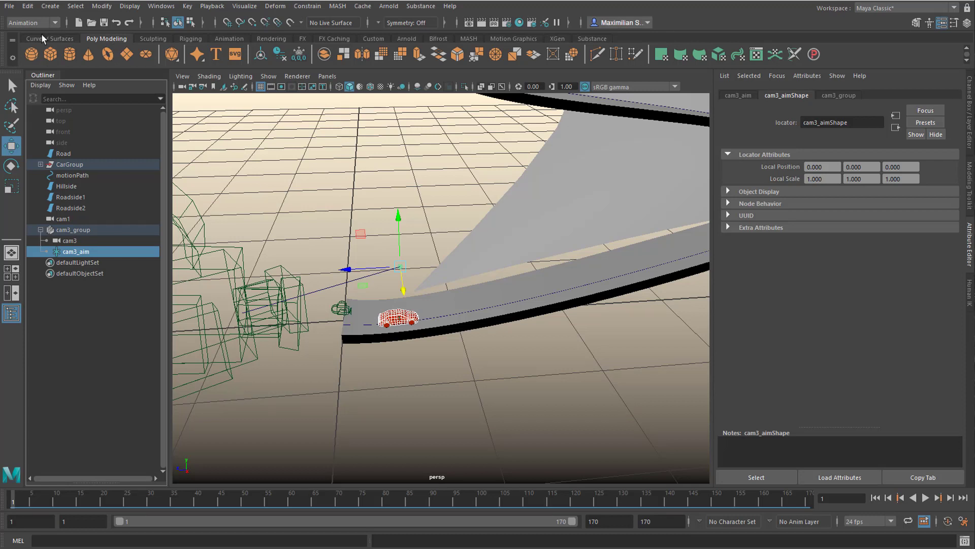
click(54, 23)
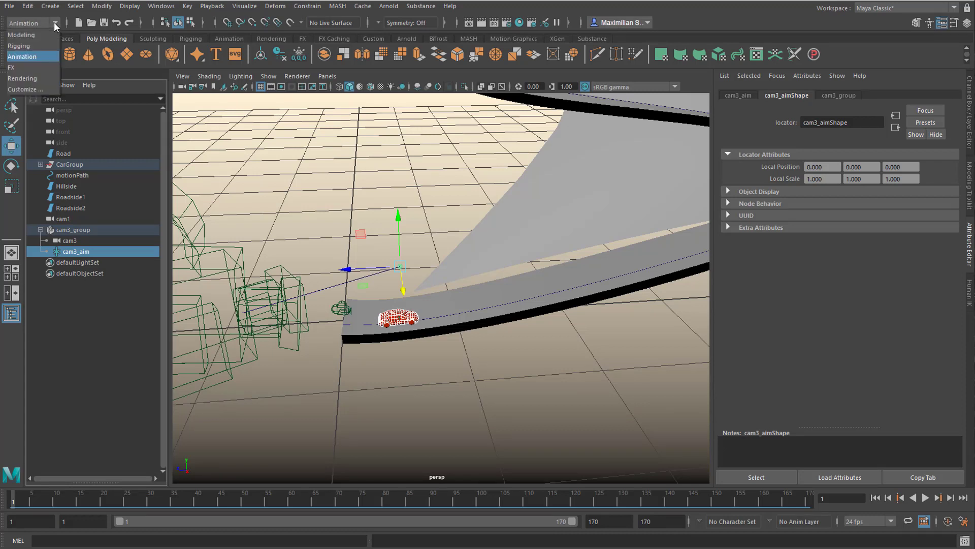
click(35, 53)
click(306, 6)
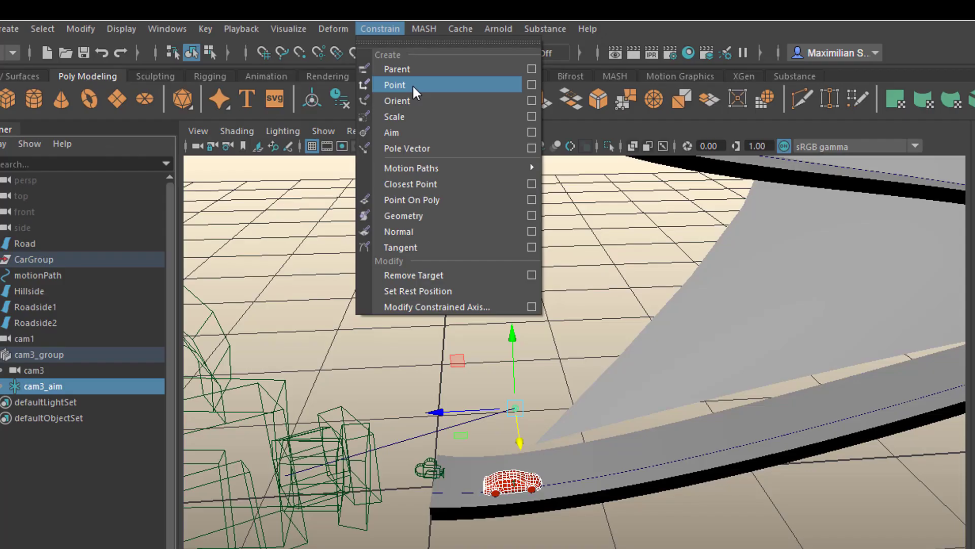
click(346, 163)
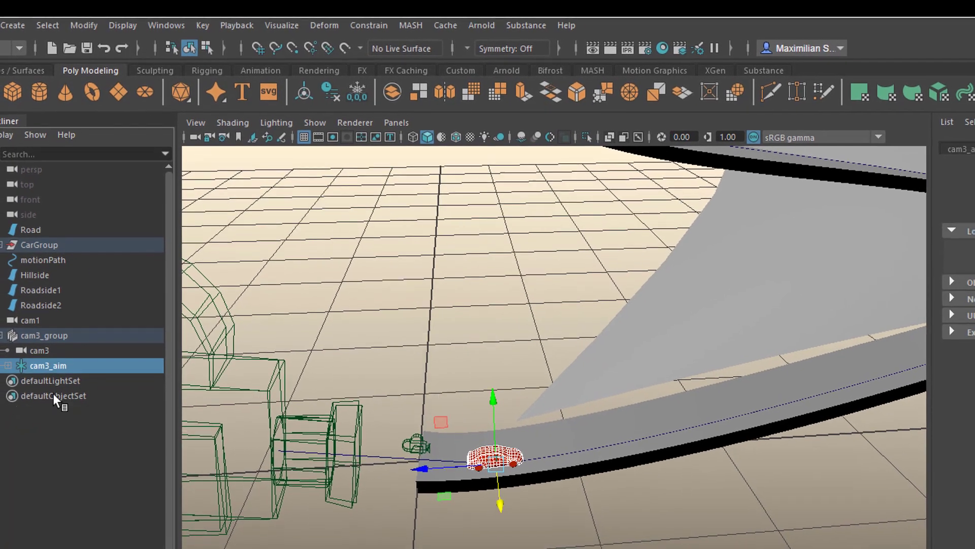
Step: Look through cam3 and reposition it to a farther, raised angle showing the car and the winding road
key(space)
key(space)
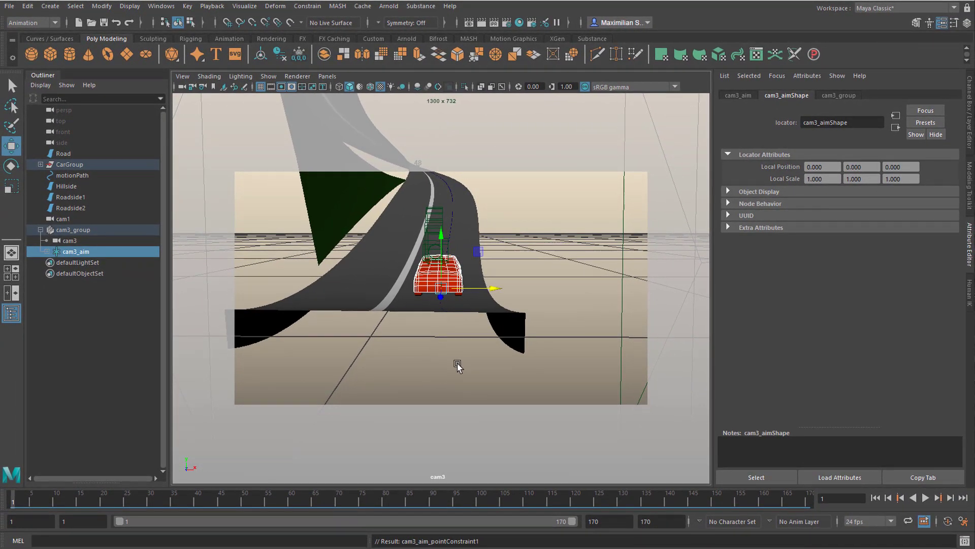
click(69, 240)
alt+drag(528, 358, 431, 382)
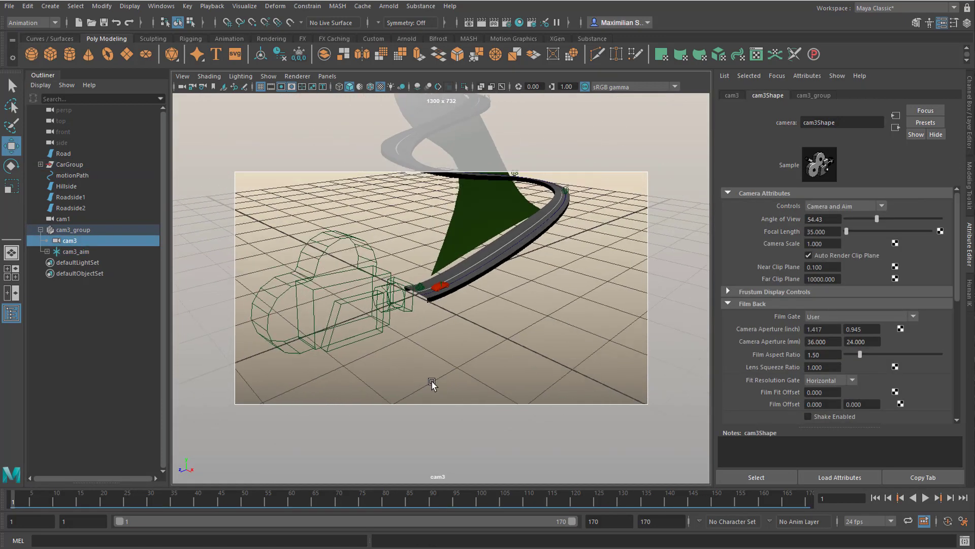
Step: Play the animation through cam3 to check how its aim tracks the car
click(924, 498)
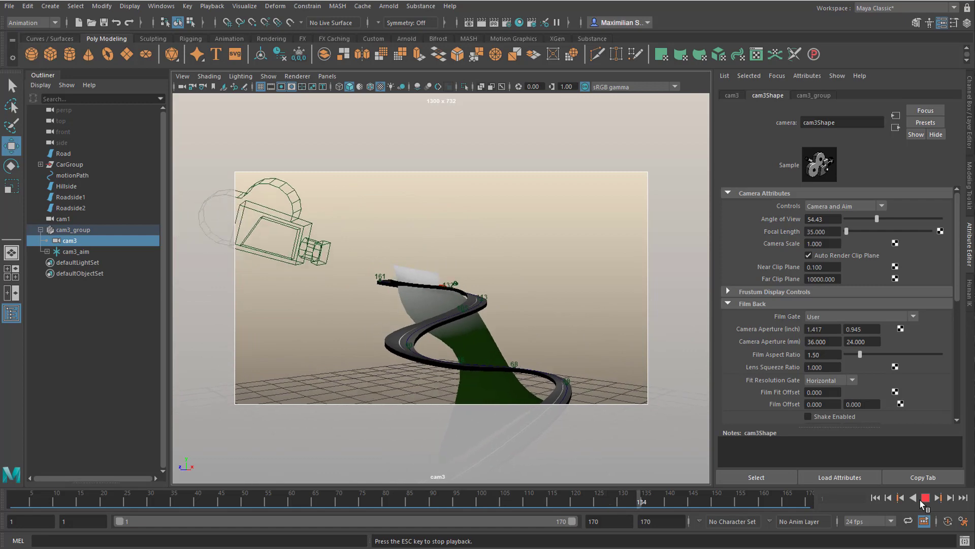
click(925, 497)
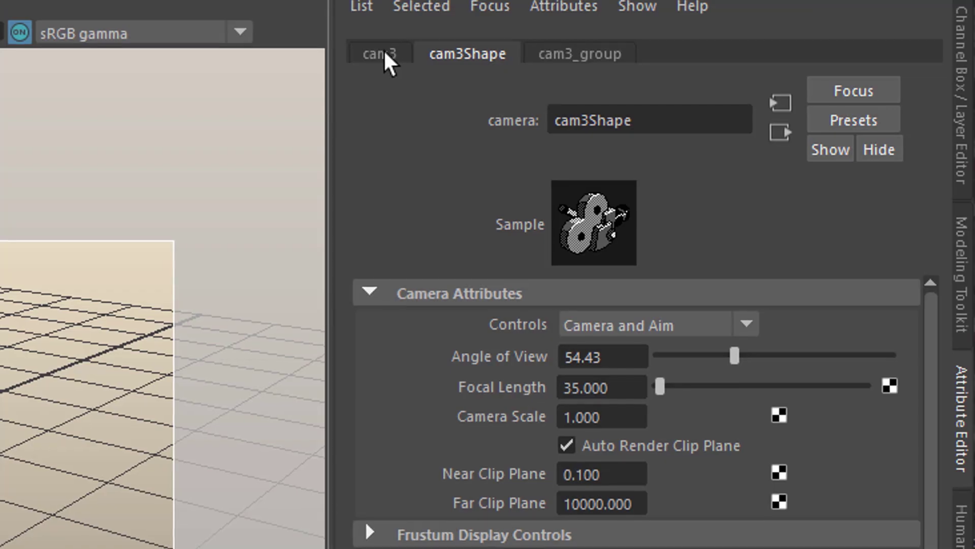
Step: Show cam3's transform attributes, reposition cam3 to line up with the car and road start, and key only its translation at frame 1
click(732, 96)
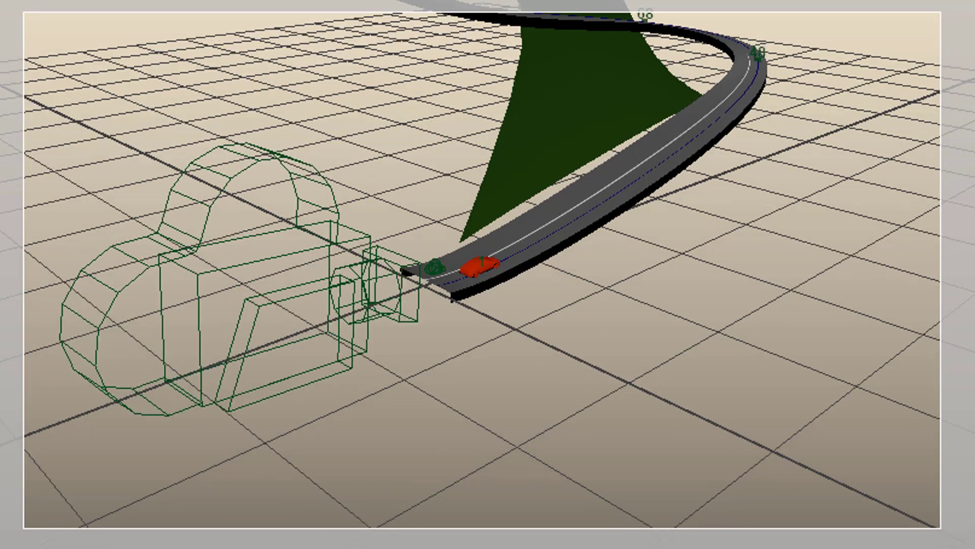
alt+drag(604, 434, 920, 525)
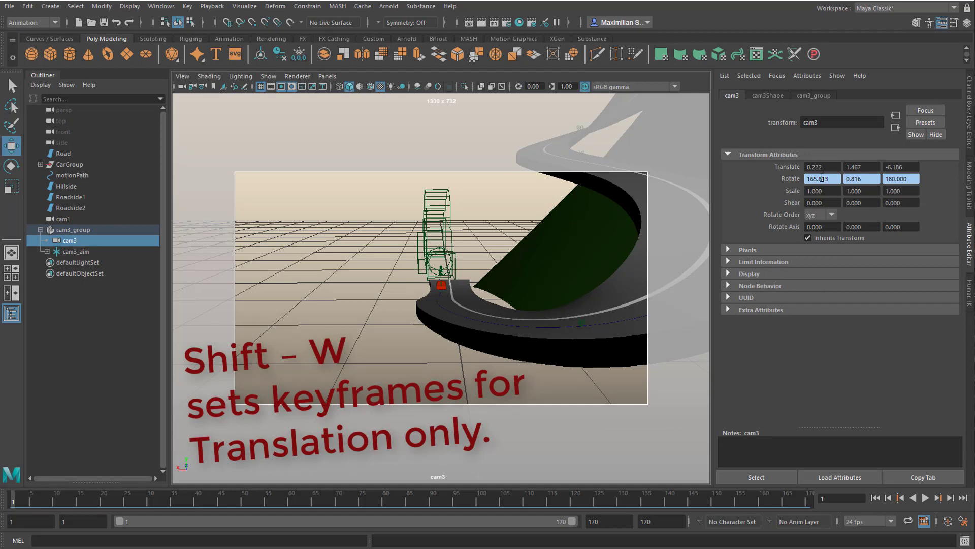
key(shift+w)
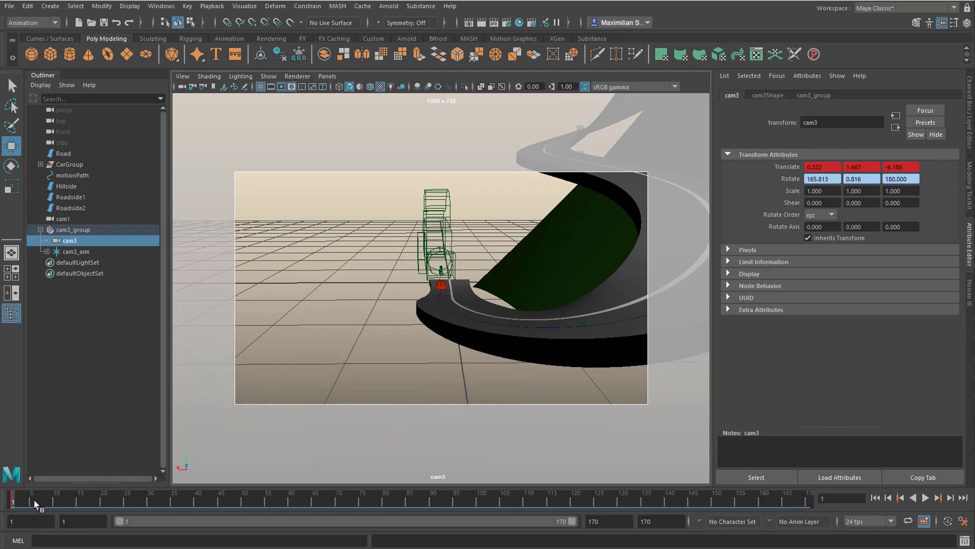
Step: At frame 77, orbit cam3 to a side view of the car and key its translation
drag(22, 501, 369, 507)
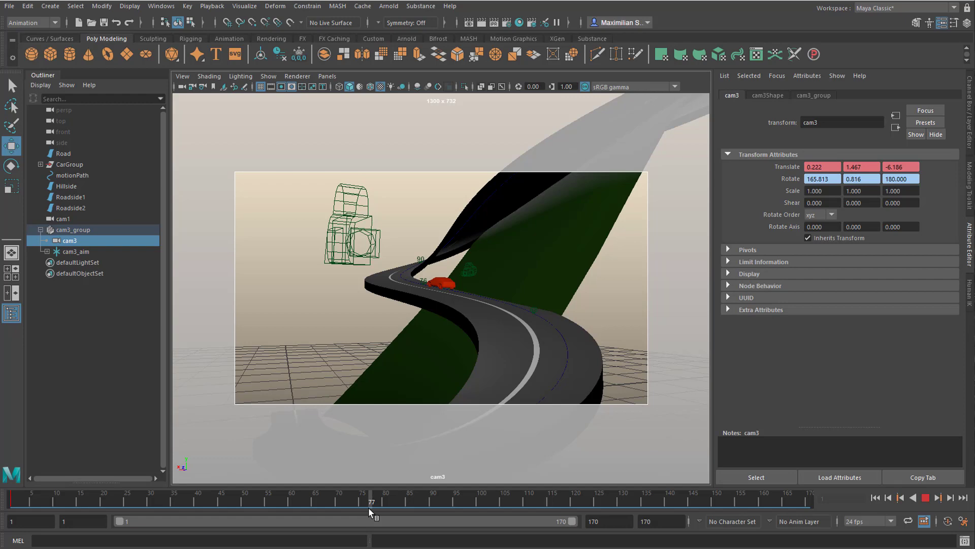
drag(367, 507, 368, 506)
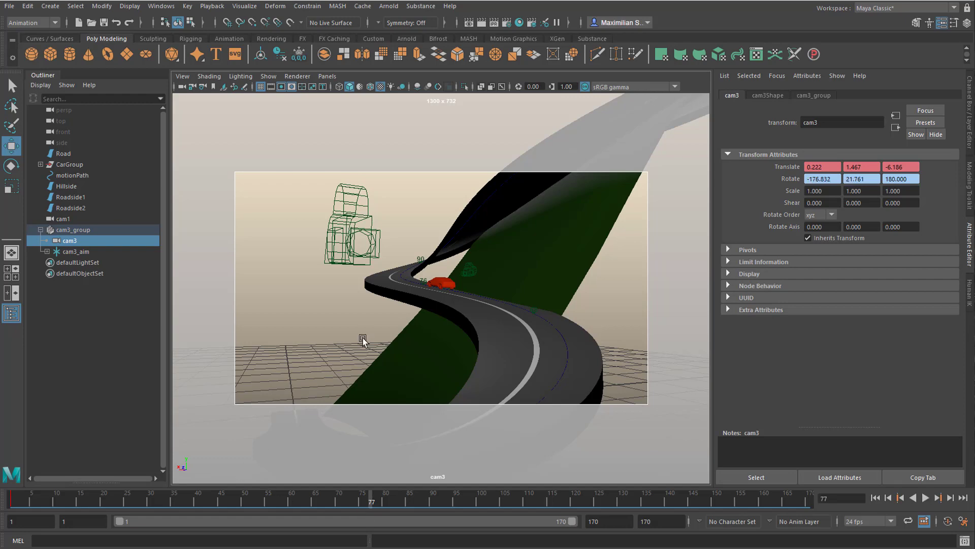
alt+drag(365, 356, 451, 364)
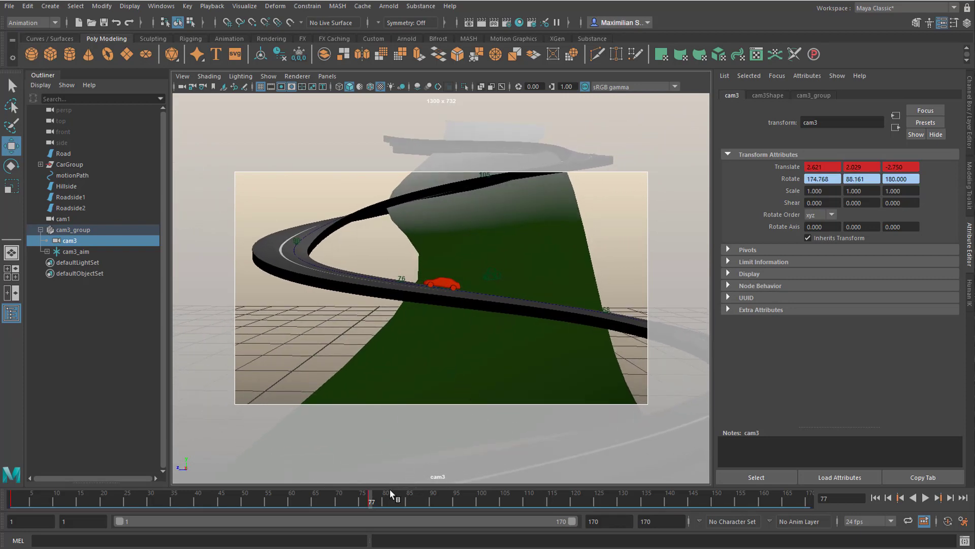
Step: At frame 102, raise cam3 to a high view looking down on the car and key its translation
drag(385, 501, 491, 498)
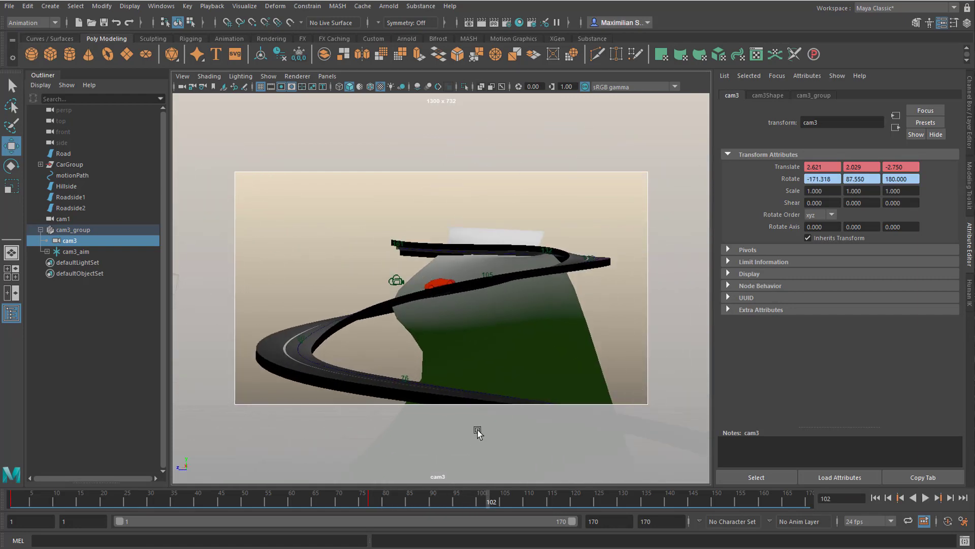
alt+drag(452, 361, 495, 428)
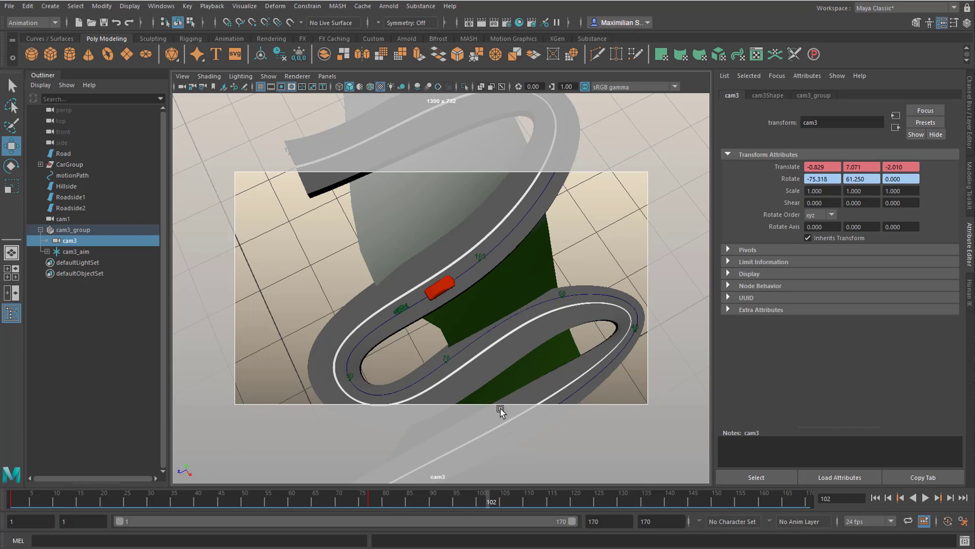
key(shift+w)
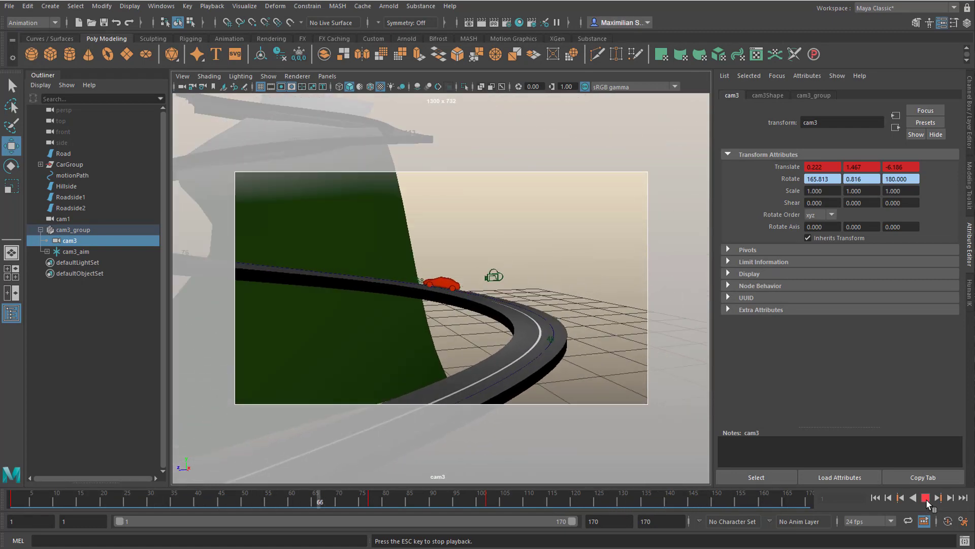
Step: Stop the playback, go to the keyframe at frame 77 and pull cam3 far back to frame the whole road
click(925, 498)
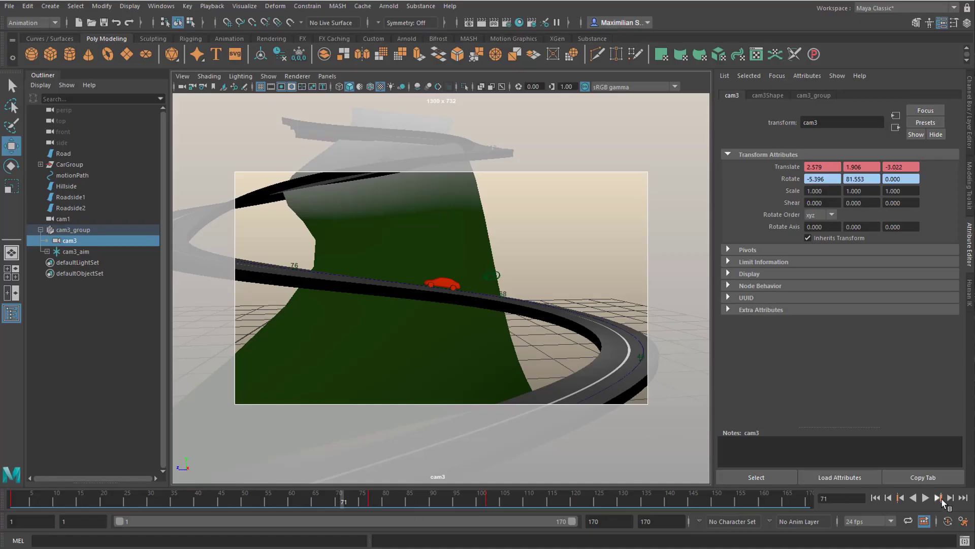
click(939, 499)
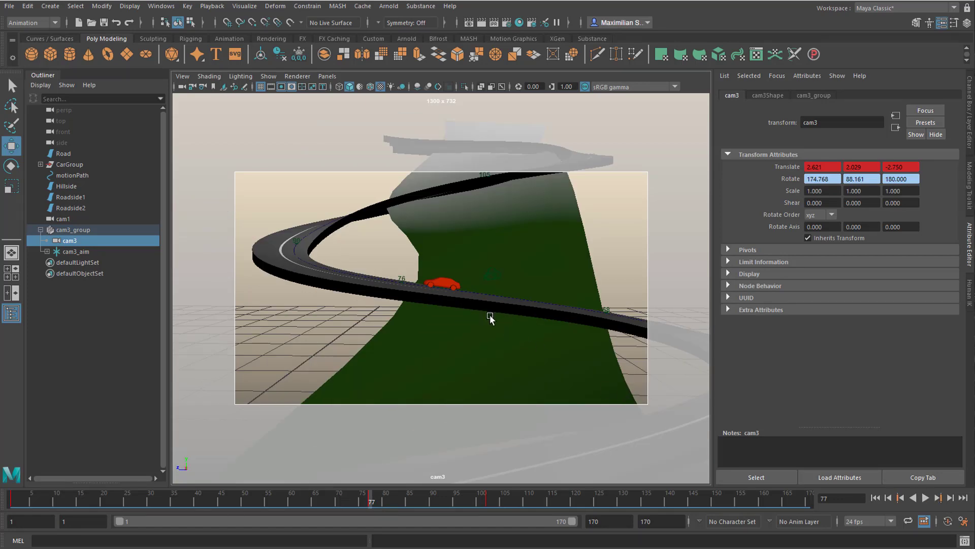
scroll(518, 331, down, 10)
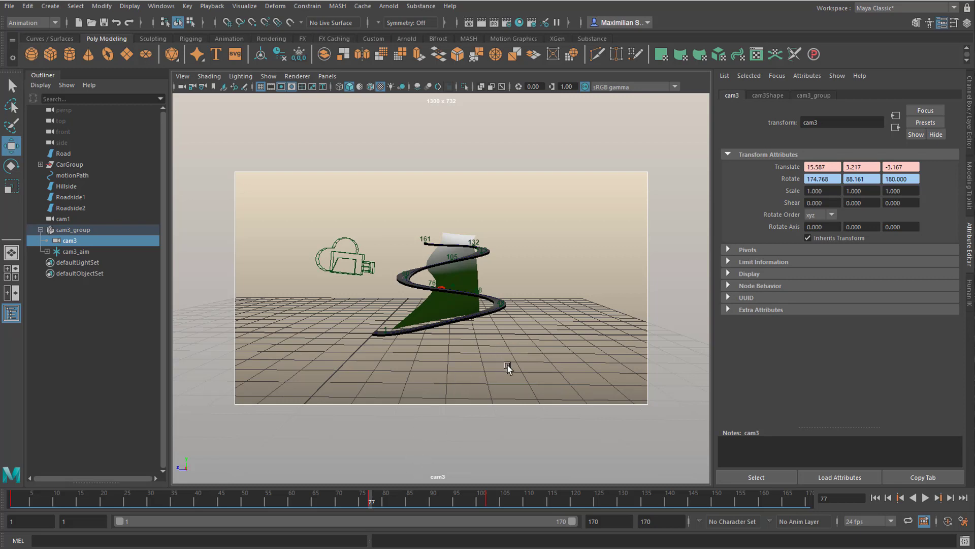
Step: Play cam3's animation from the start and scrub around frame 77 to review the camera move
click(878, 500)
click(926, 498)
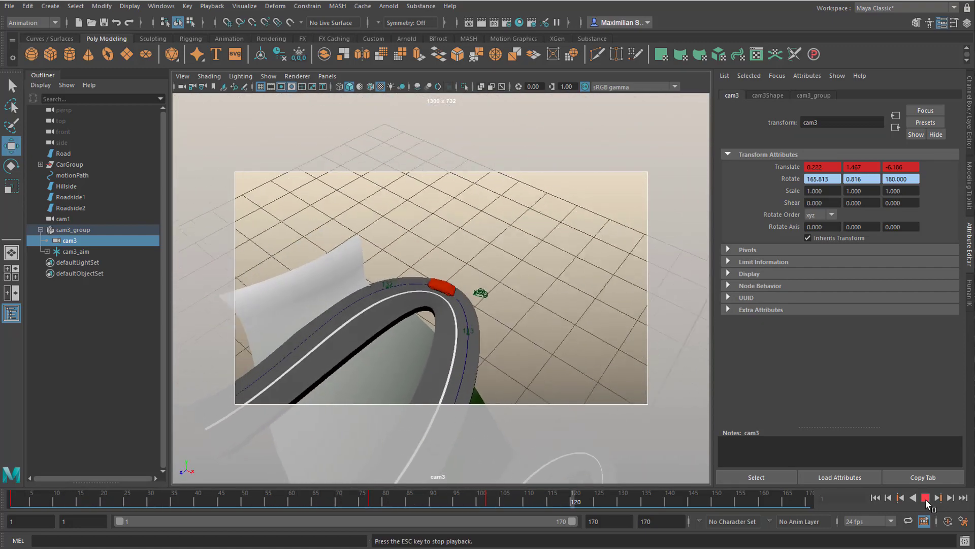
click(926, 498)
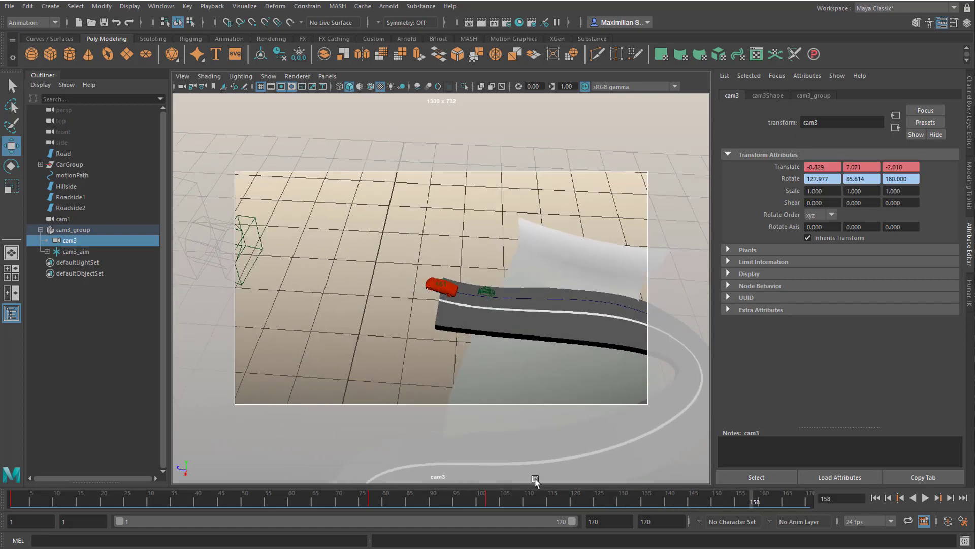
drag(348, 497, 386, 500)
drag(310, 505, 375, 512)
Step: Play the animation through cam1 to review its keyframed shot
click(926, 498)
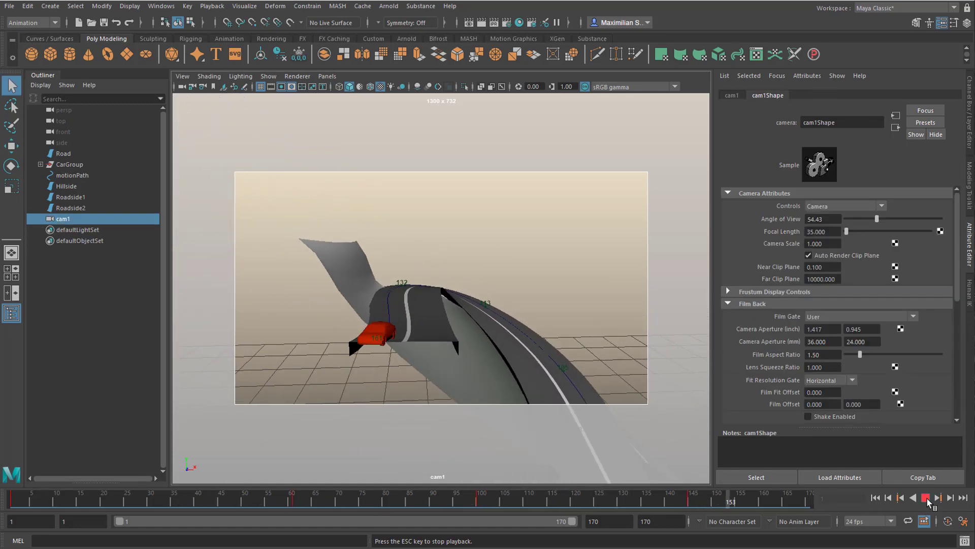
click(925, 498)
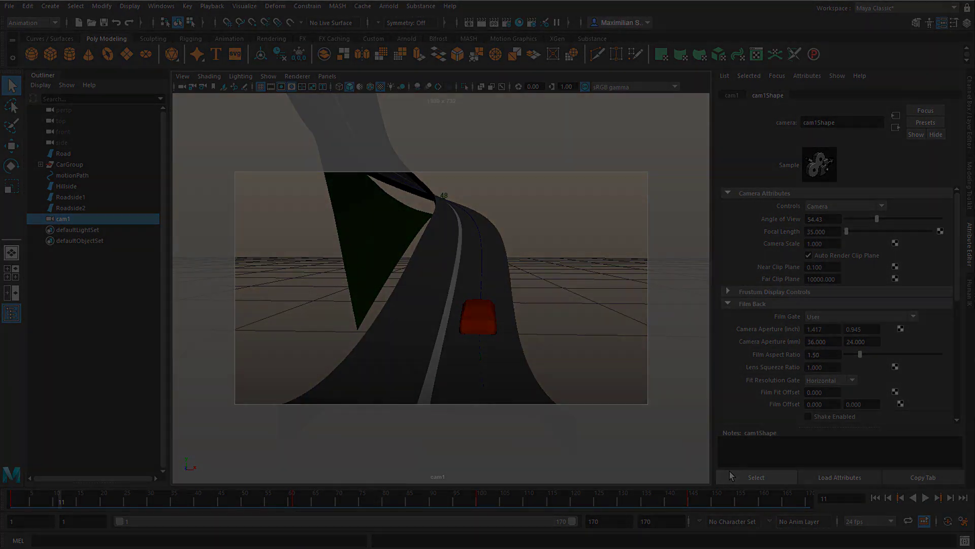